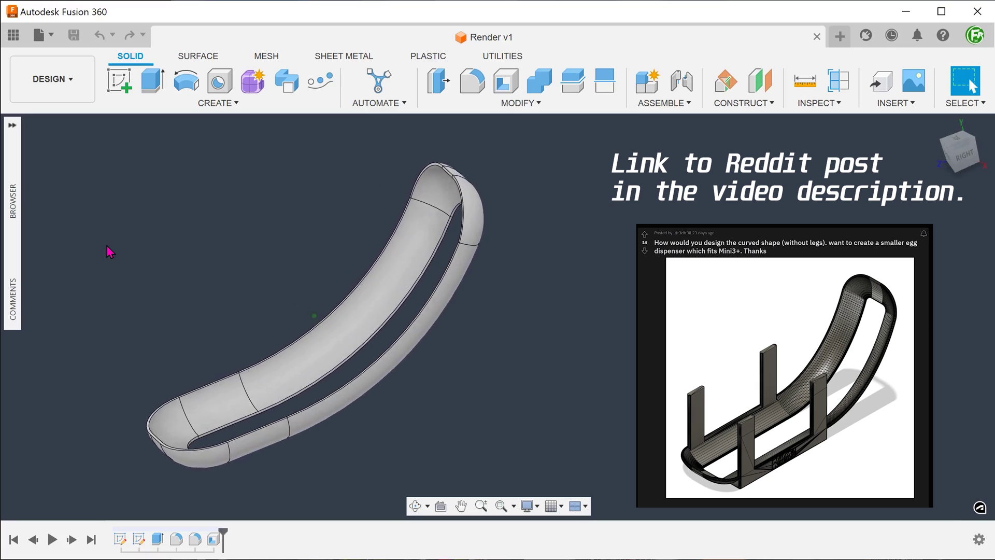
# Inspect the straight line and the tangent arc of the side profile sketch in the right view
pyautogui.click(962, 154)
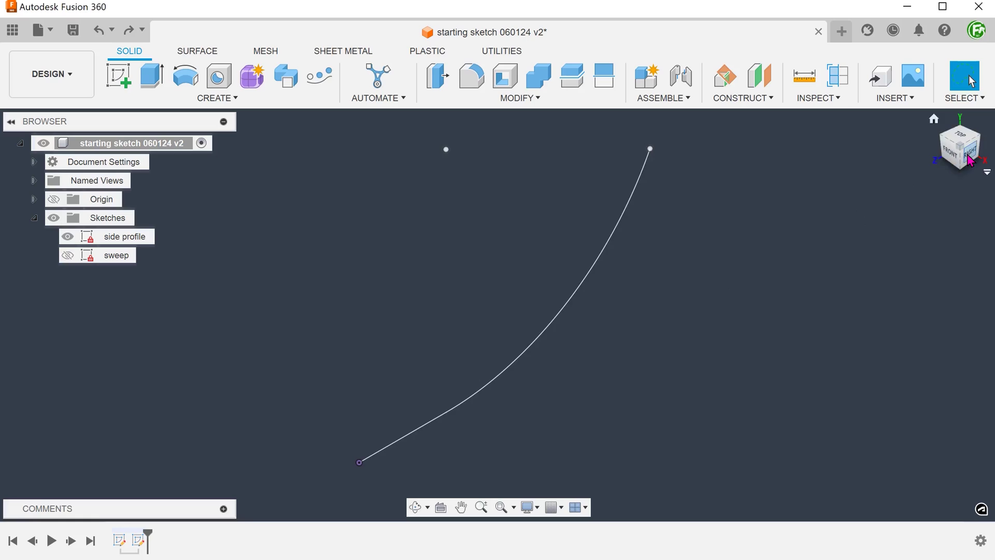
pyautogui.click(970, 159)
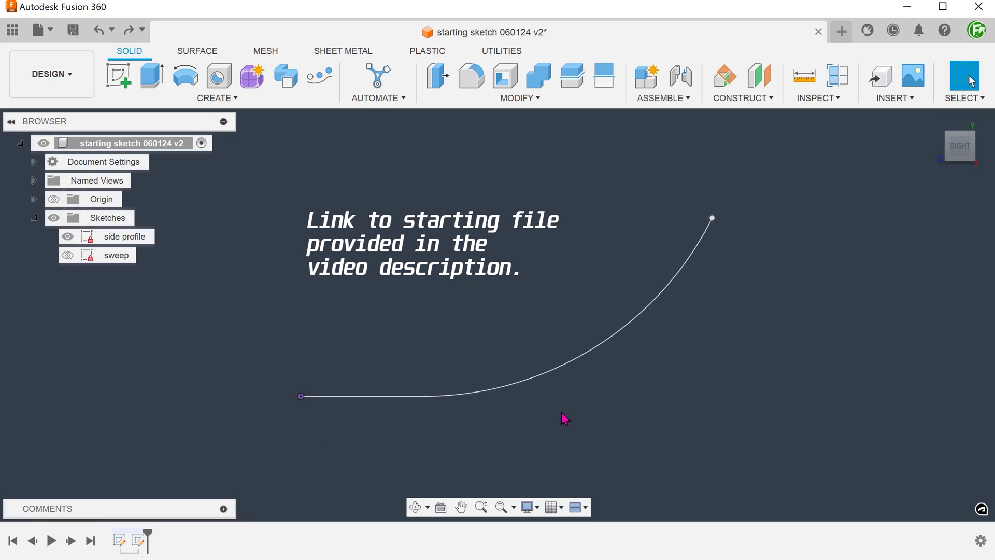
pyautogui.click(372, 396)
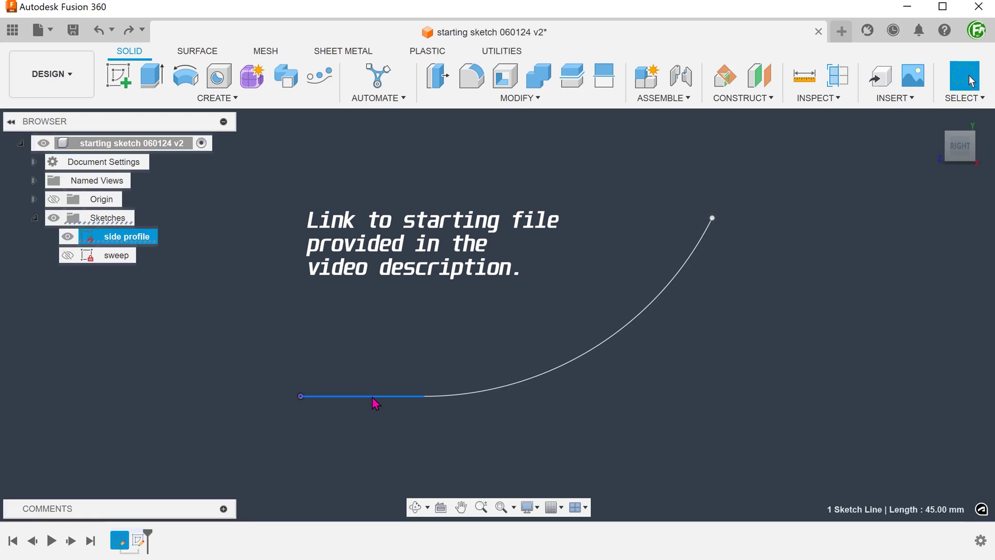
pyautogui.click(563, 368)
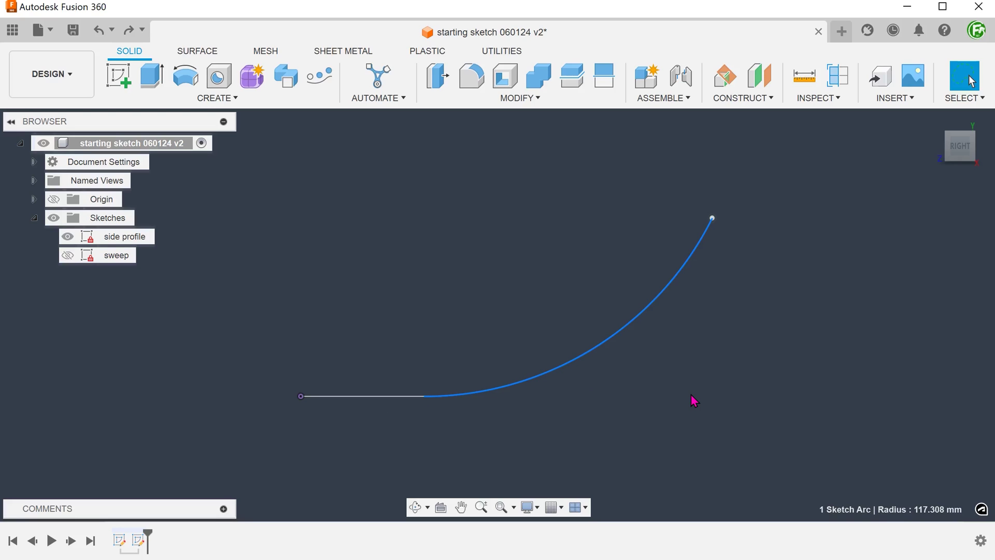
pyautogui.click(692, 396)
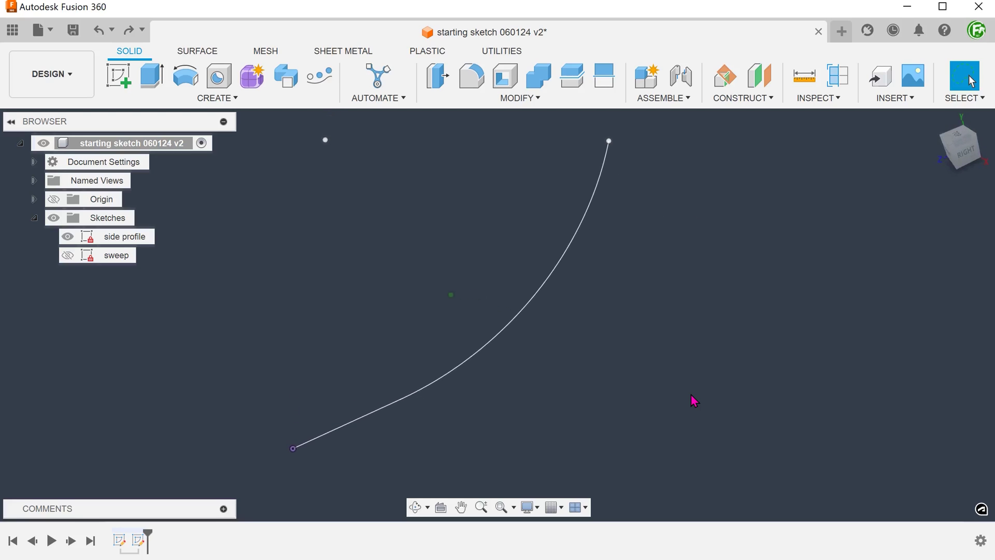
# Set up a thin extrude of the chained side profile with symmetric direction and a 25 mm distance
pyautogui.press('e')
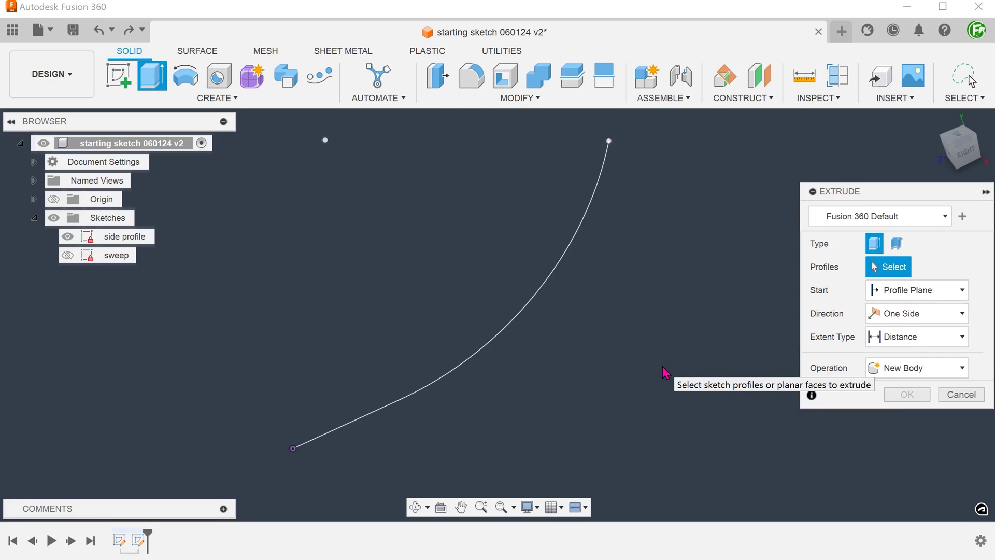
pyautogui.click(898, 243)
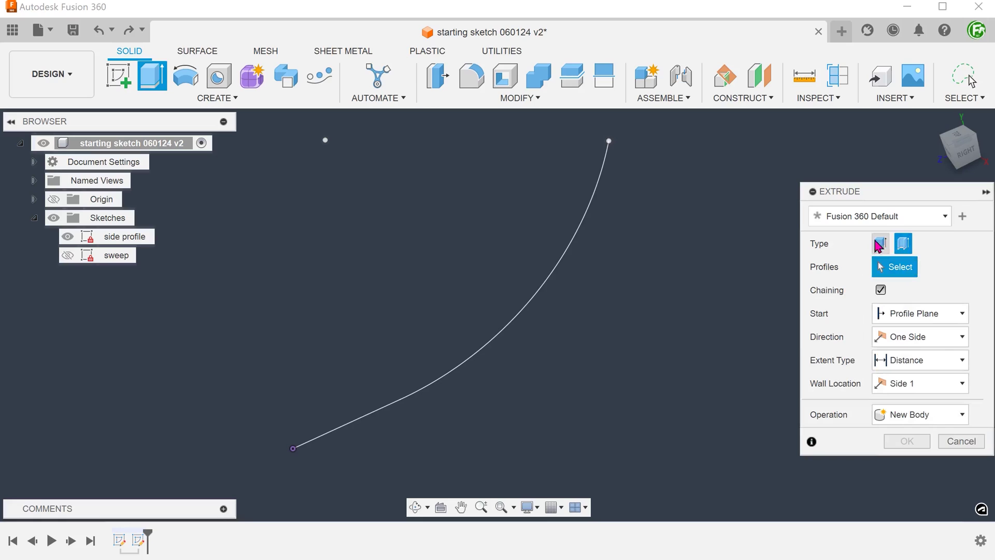
pyautogui.click(531, 310)
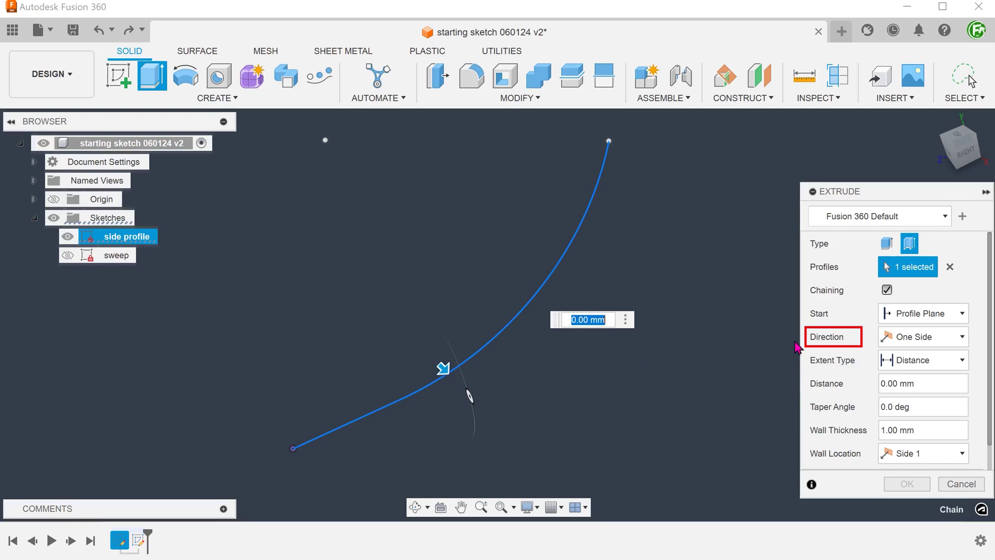
pyautogui.click(912, 337)
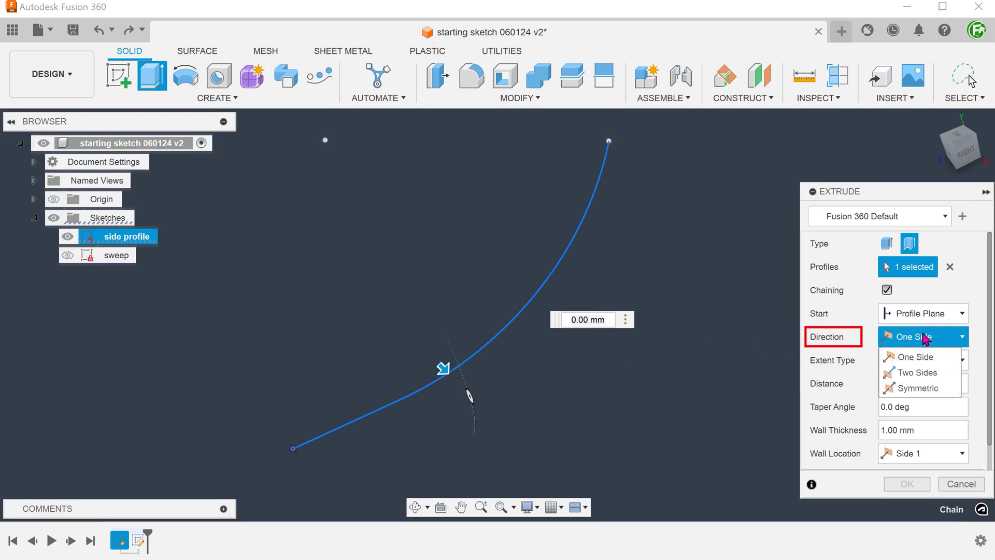
pyautogui.click(948, 395)
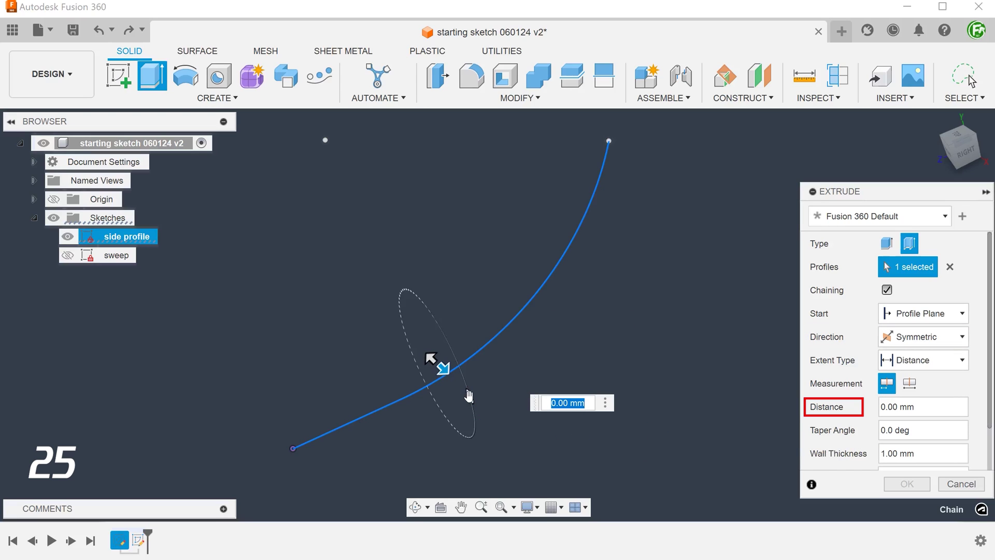
pyautogui.moveTo(443, 369); pyautogui.dragTo(461, 386)
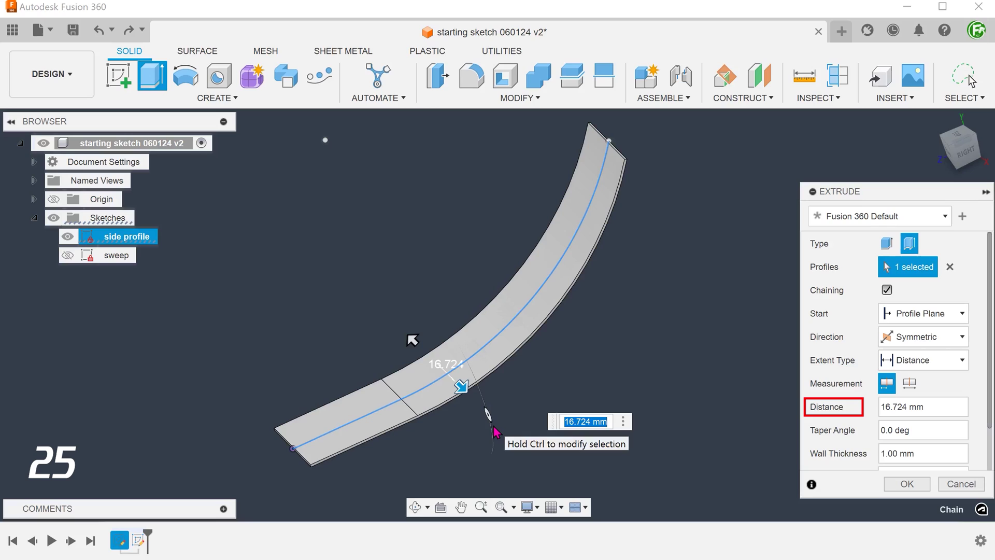
pyautogui.write('25')
pyautogui.press('Return')
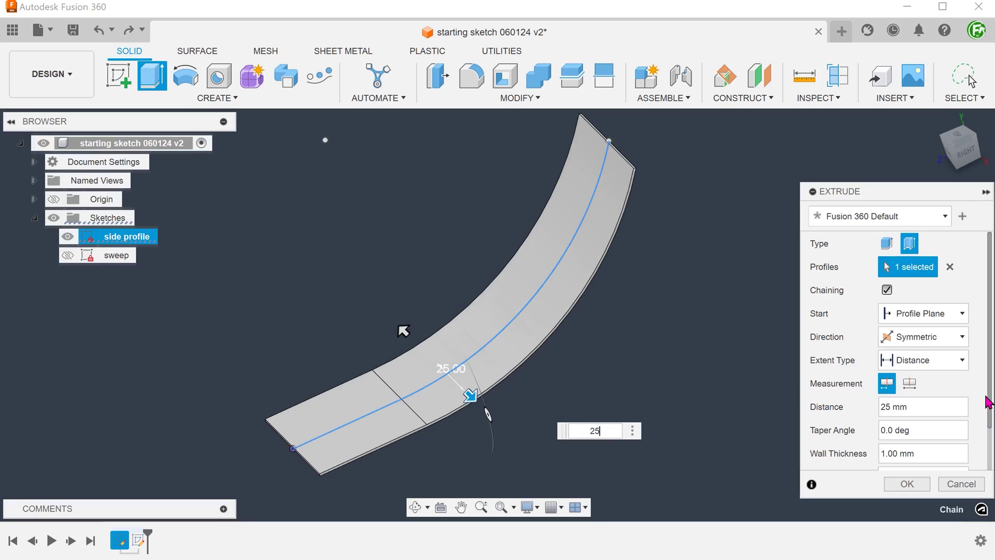
# Set the thin extrude's wall thickness to 20 mm and create it as a new body
pyautogui.moveTo(989, 401); pyautogui.dragTo(990, 443)
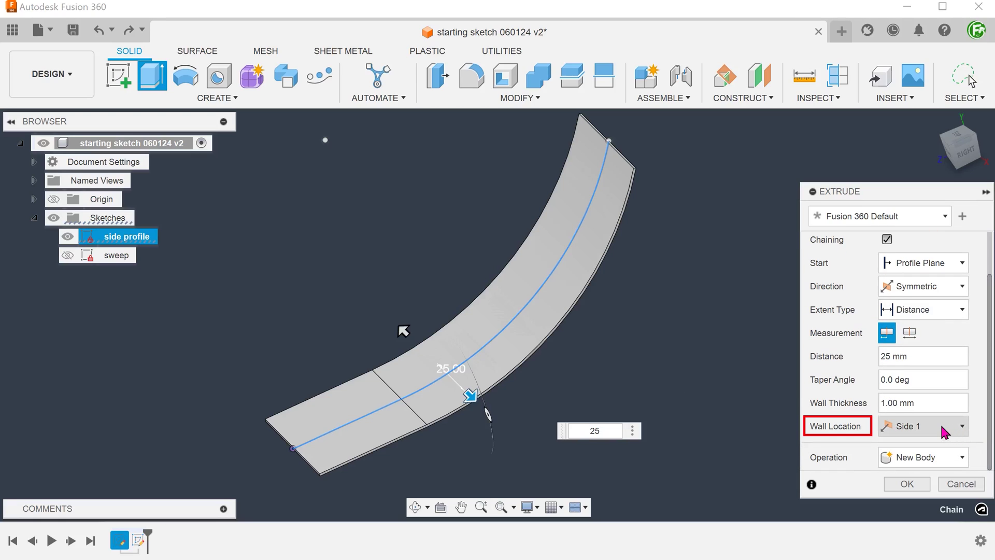
pyautogui.click(962, 150)
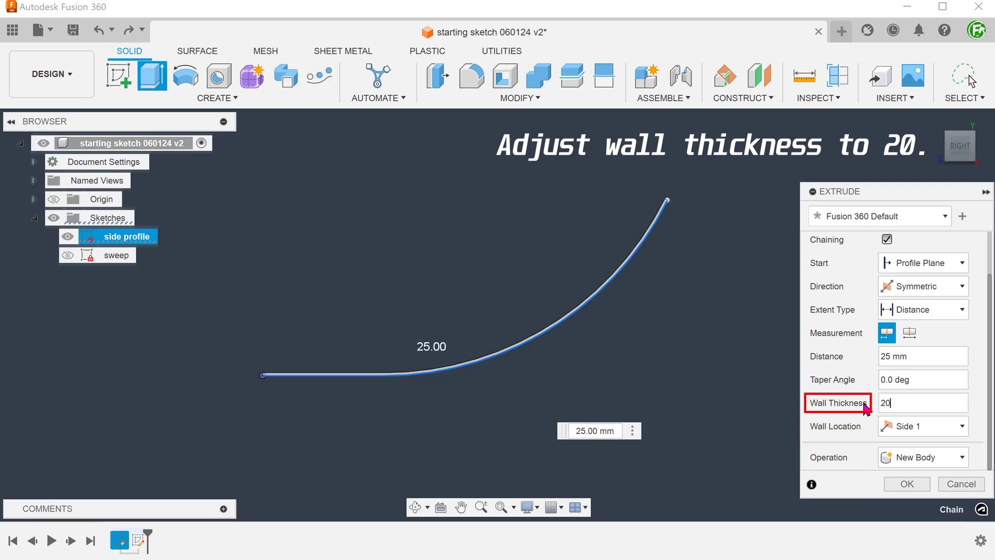
pyautogui.write('20')
pyautogui.press('Return')
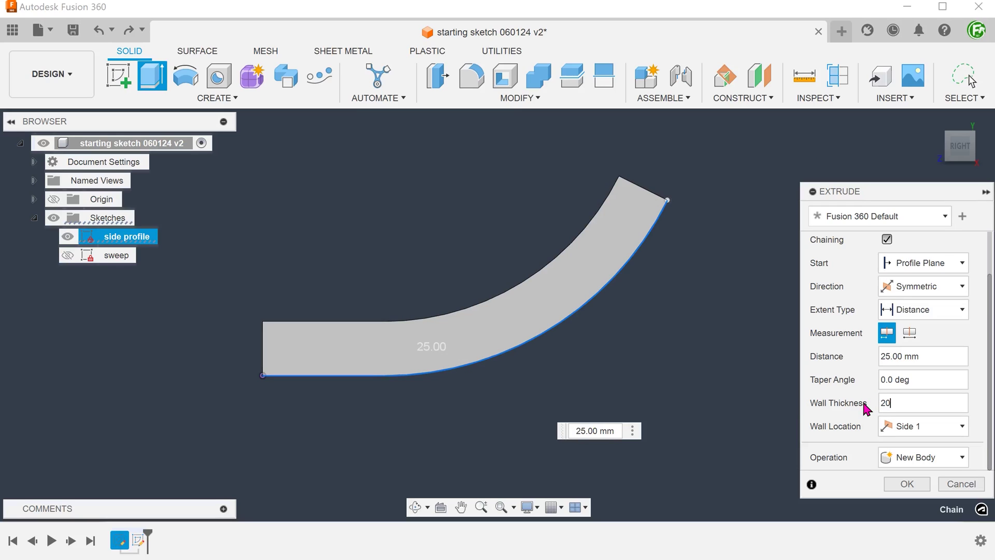
pyautogui.click(904, 487)
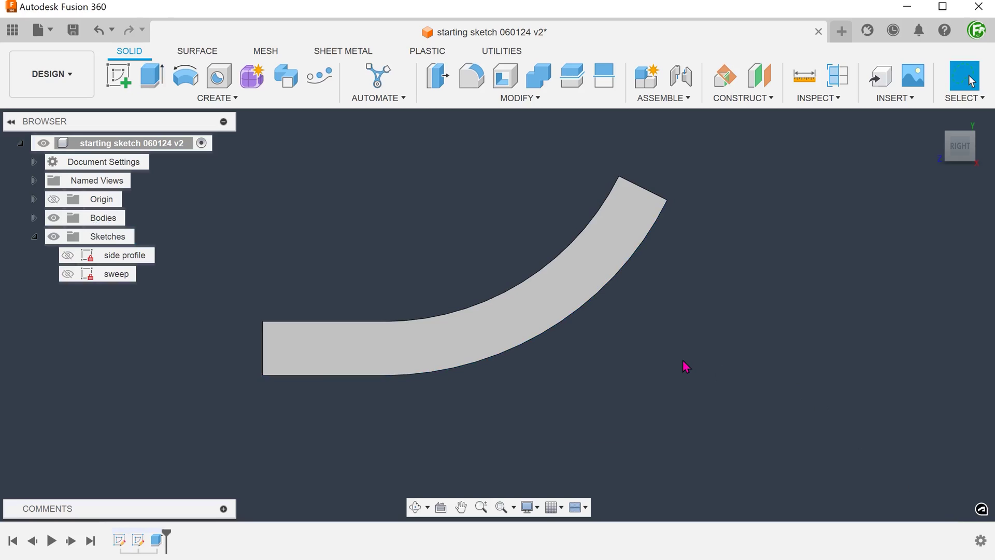
# Fillet the four short corner edges at both ends of the curved body with a 20 mm radius
pyautogui.keyDown('shift'); pyautogui.moveTo(683, 361); pyautogui.dragTo(689, 369, button='middle'); pyautogui.keyUp('shift')
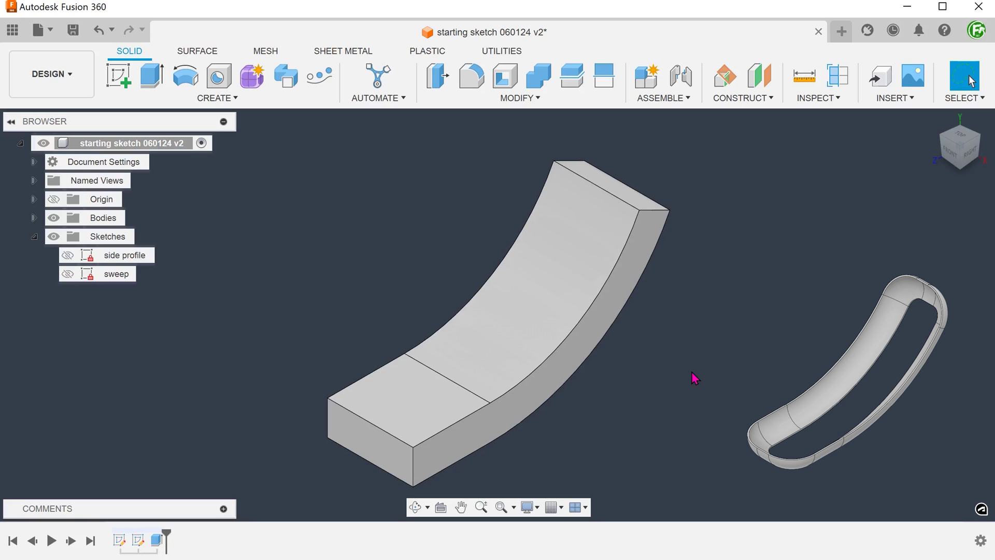
pyautogui.press('f')
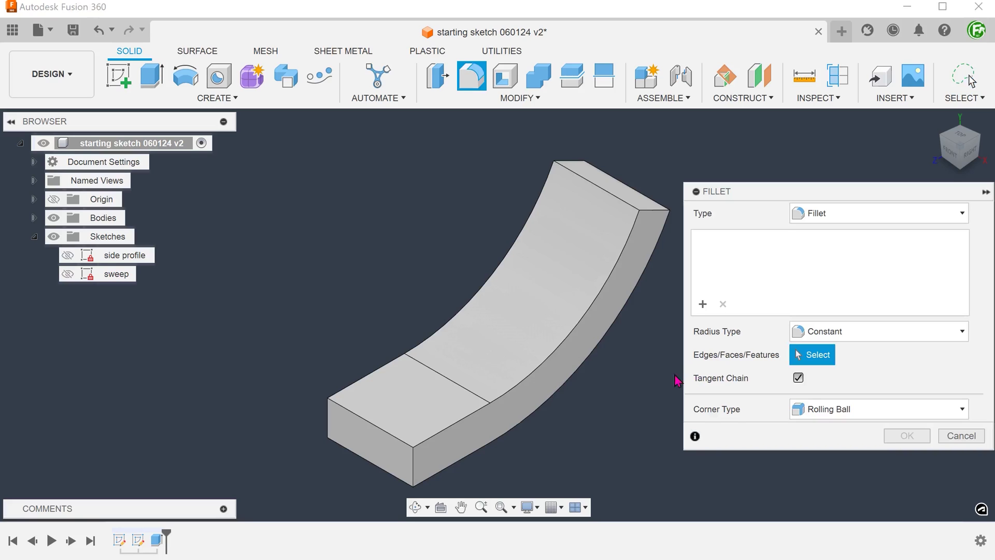
pyautogui.keyDown('shift'); pyautogui.moveTo(619, 404); pyautogui.dragTo(446, 460, button='middle'); pyautogui.keyUp('shift')
pyautogui.click(424, 421)
pyautogui.keyDown('shift'); pyautogui.moveTo(367, 433); pyautogui.dragTo(216, 286, button='middle'); pyautogui.keyUp('shift')
pyautogui.click(390, 399)
pyautogui.click(294, 272)
pyautogui.keyDown('shift'); pyautogui.moveTo(403, 222); pyautogui.dragTo(380, 215, button='middle'); pyautogui.keyUp('shift')
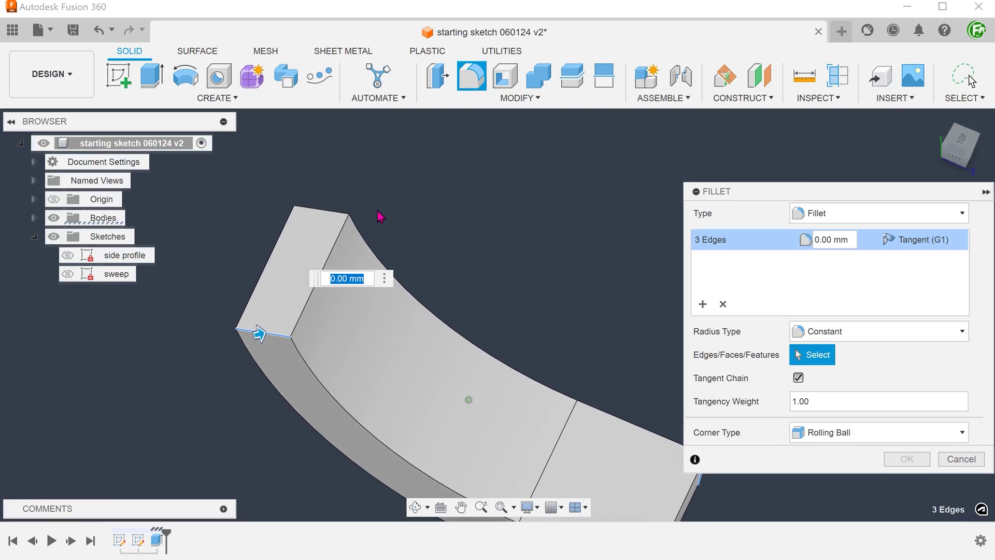
pyautogui.click(327, 210)
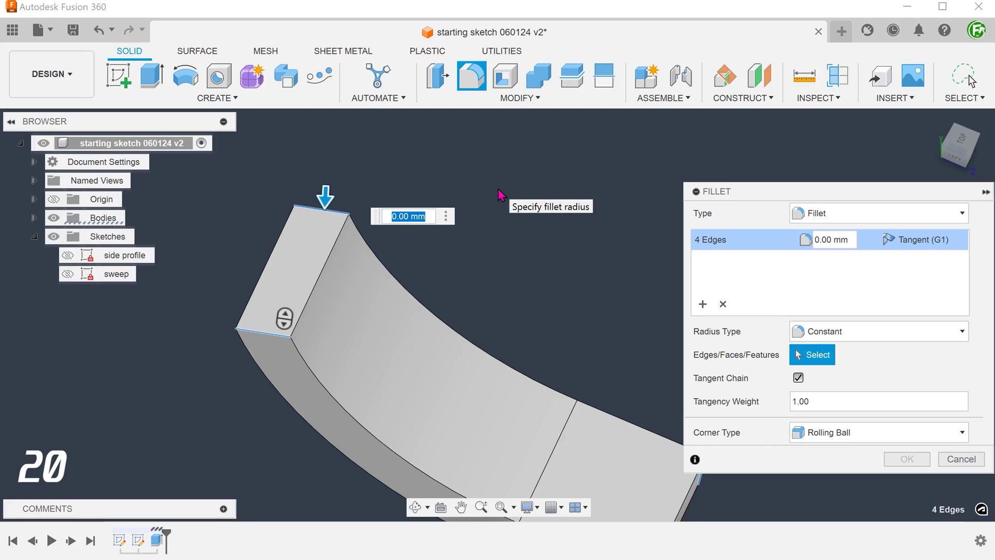
pyautogui.write('20')
pyautogui.press('Return')
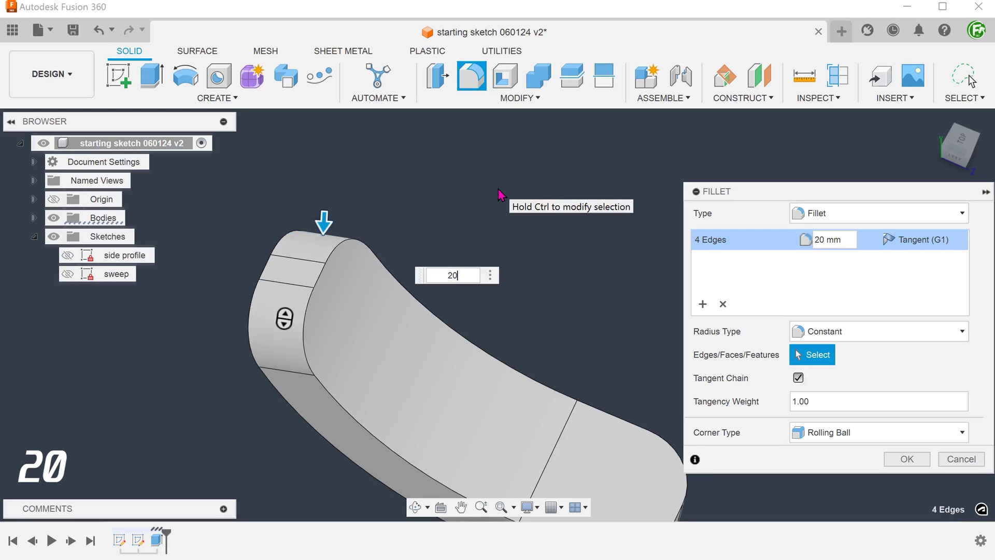
pyautogui.keyDown('shift'); pyautogui.moveTo(481, 200); pyautogui.dragTo(531, 205, button='middle'); pyautogui.keyUp('shift')
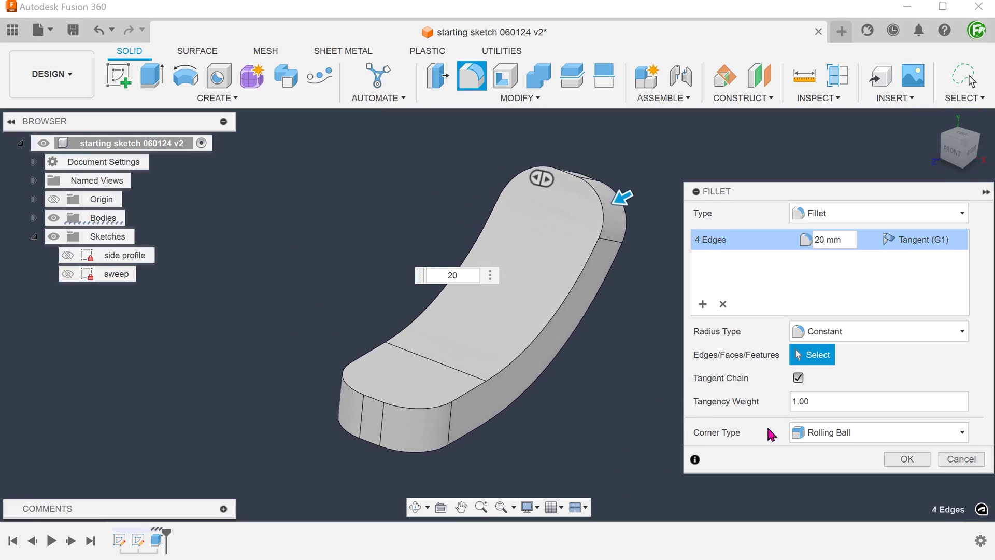
pyautogui.click(899, 460)
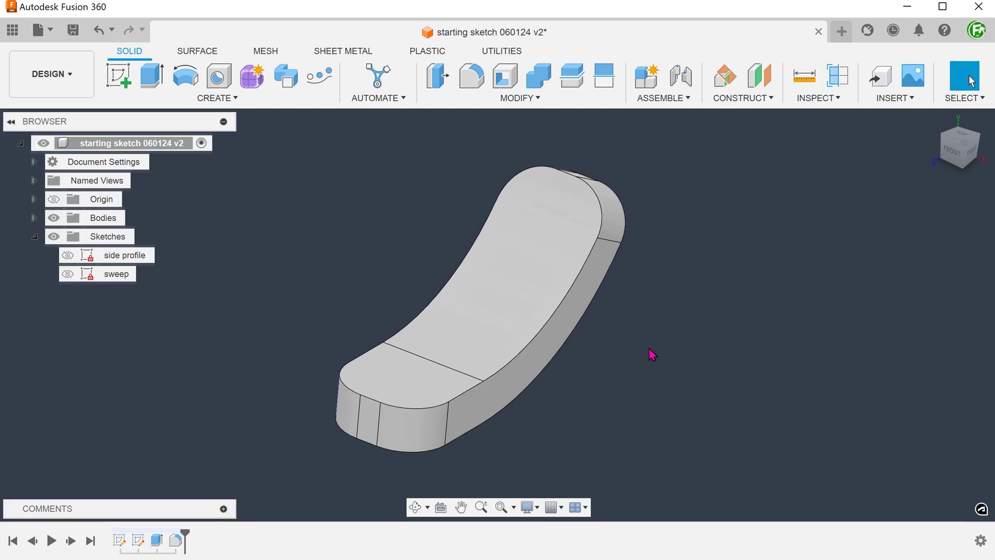
# Fillet the tangent edge loop around the underside of the body with a 13 mm radius
pyautogui.press('f')
pyautogui.keyDown('shift'); pyautogui.moveTo(653, 355); pyautogui.dragTo(521, 431, button='middle'); pyautogui.keyUp('shift')
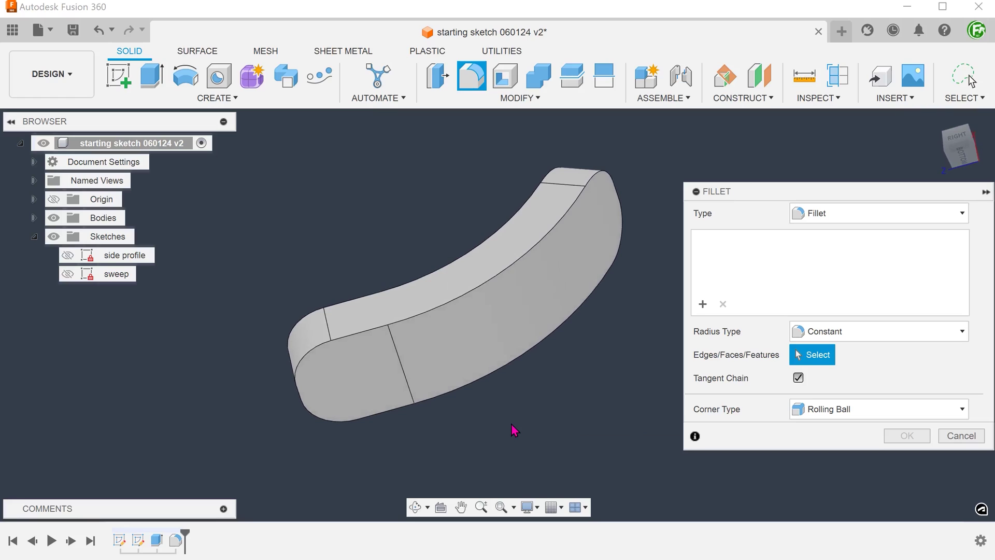
pyautogui.click(449, 309)
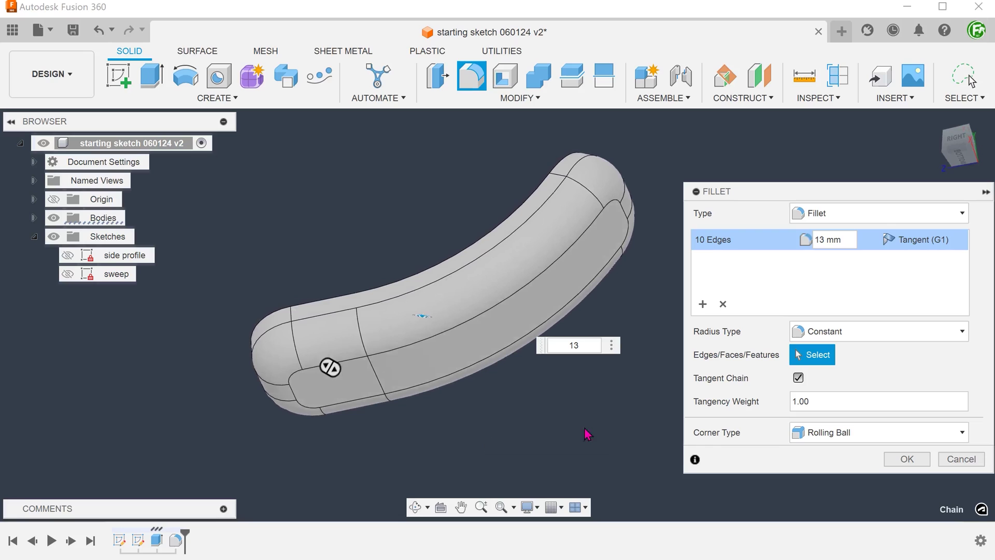
pyautogui.click(902, 459)
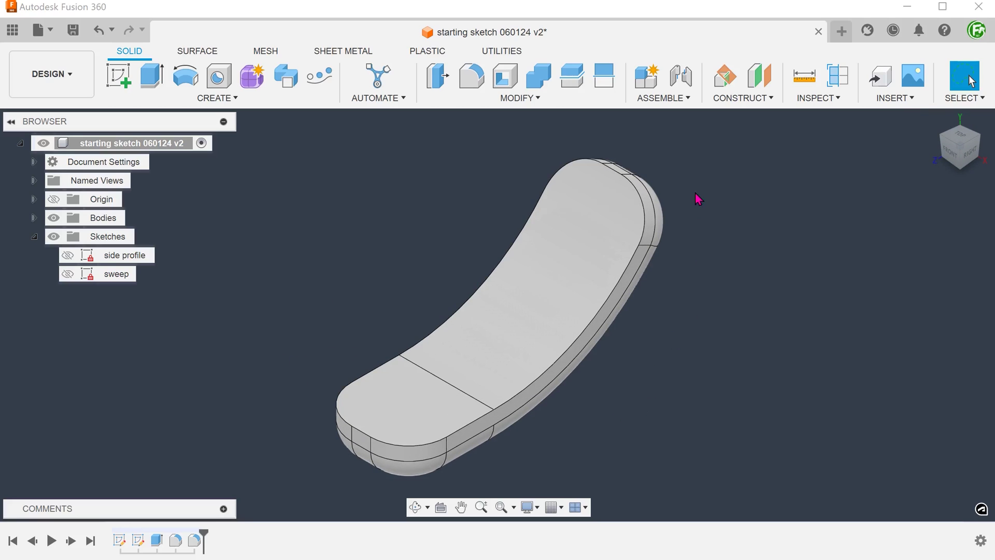
# Set up a Shell on the curved body with Tangent Chain turned off and select the narrow side faces around its perimeter
pyautogui.click(518, 98)
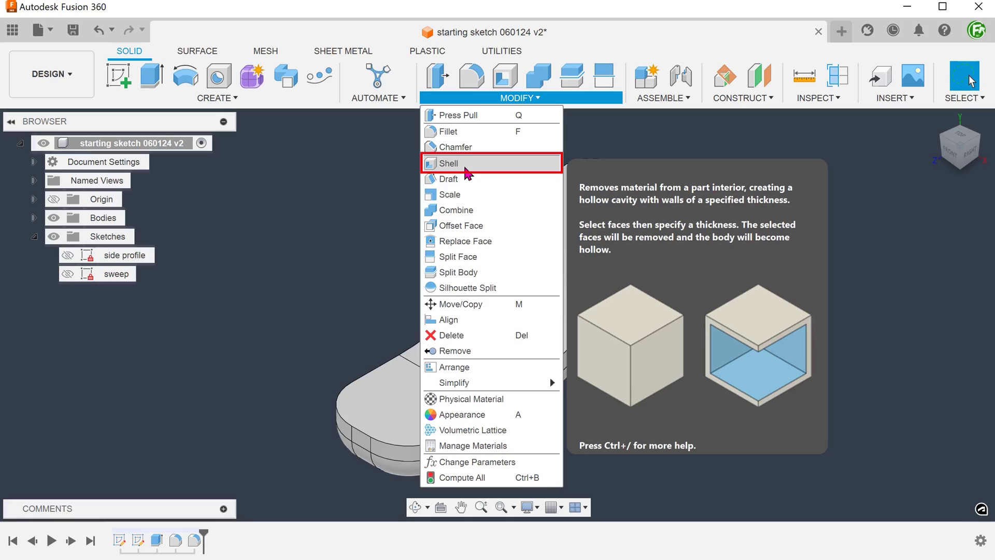
pyautogui.click(466, 164)
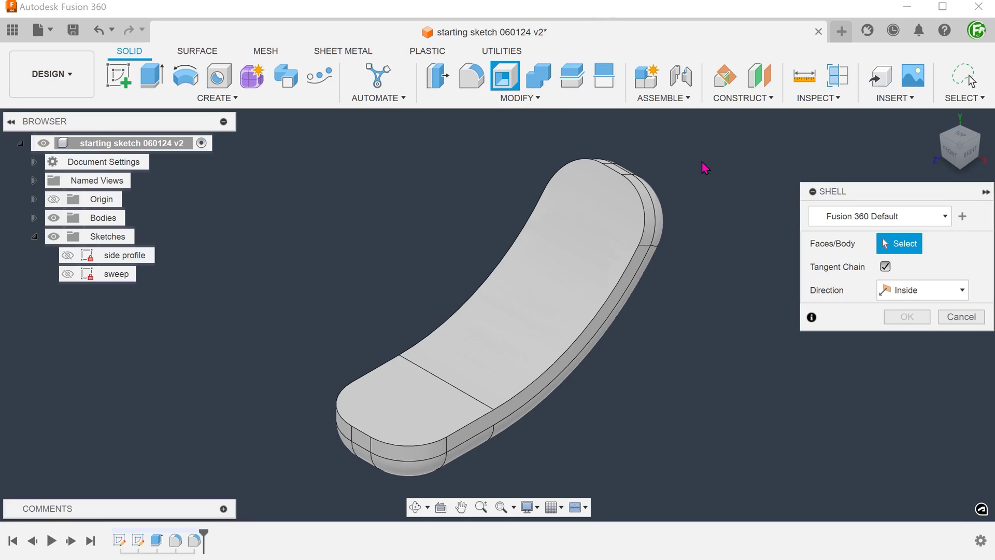
pyautogui.click(885, 266)
pyautogui.keyDown('shift'); pyautogui.moveTo(635, 430); pyautogui.dragTo(542, 449, button='middle'); pyautogui.keyUp('shift')
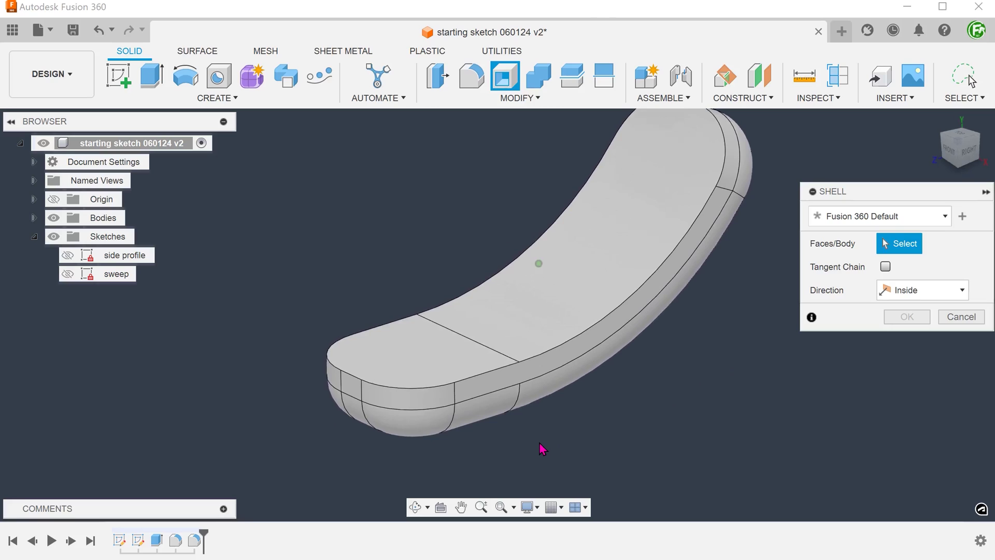
pyautogui.click(483, 397)
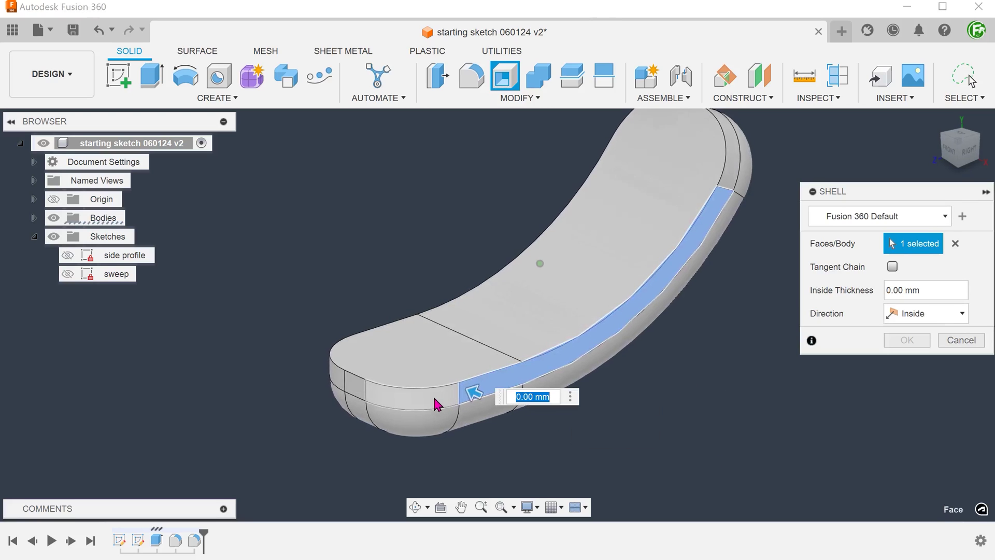
pyautogui.keyDown('shift'); pyautogui.moveTo(433, 394); pyautogui.dragTo(266, 251, button='middle'); pyautogui.keyUp('shift')
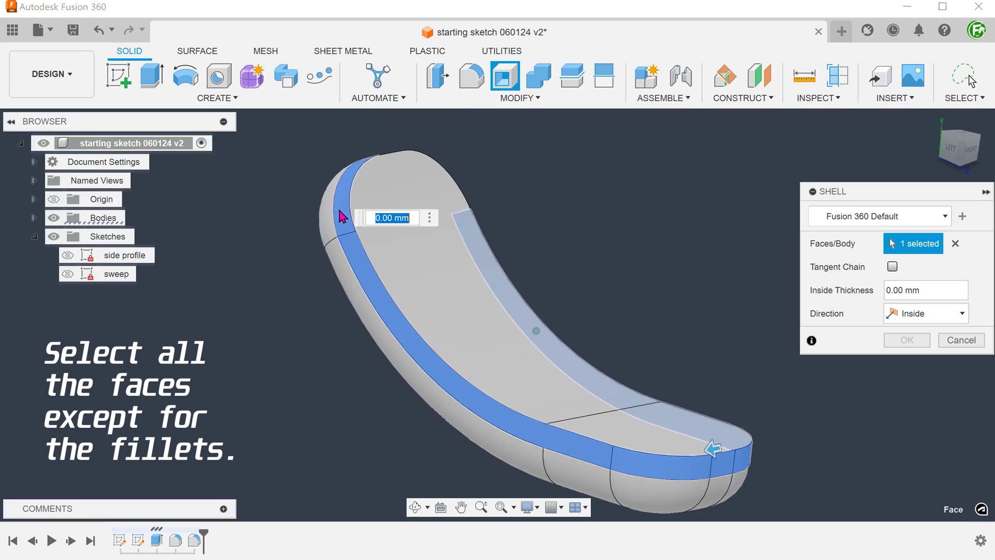
pyautogui.keyDown('shift'); pyautogui.moveTo(342, 217); pyautogui.dragTo(331, 257, button='middle'); pyautogui.keyUp('shift')
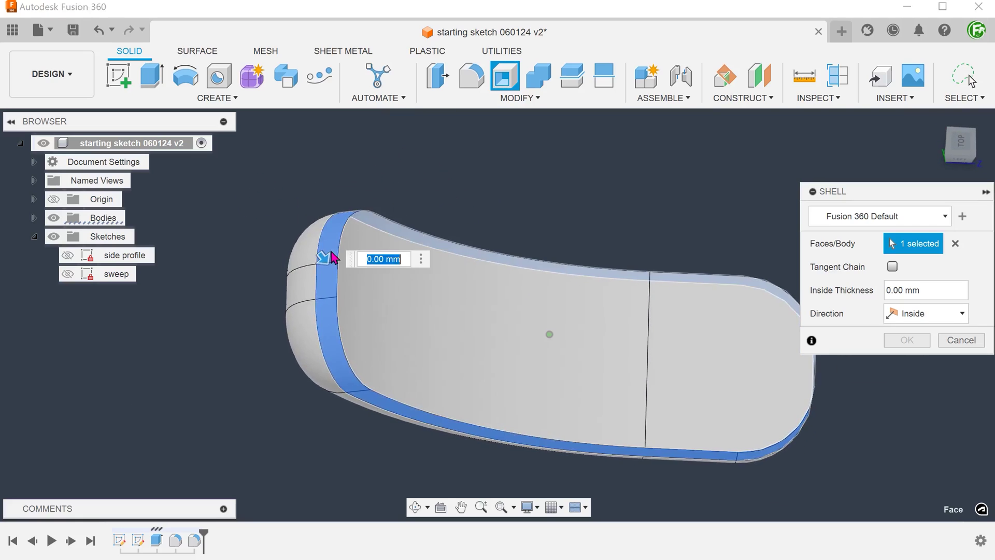
# Add the two upper faces and two flat underside faces to the selection and shell the body inward by 1 mm
pyautogui.click(459, 324)
pyautogui.click(695, 335)
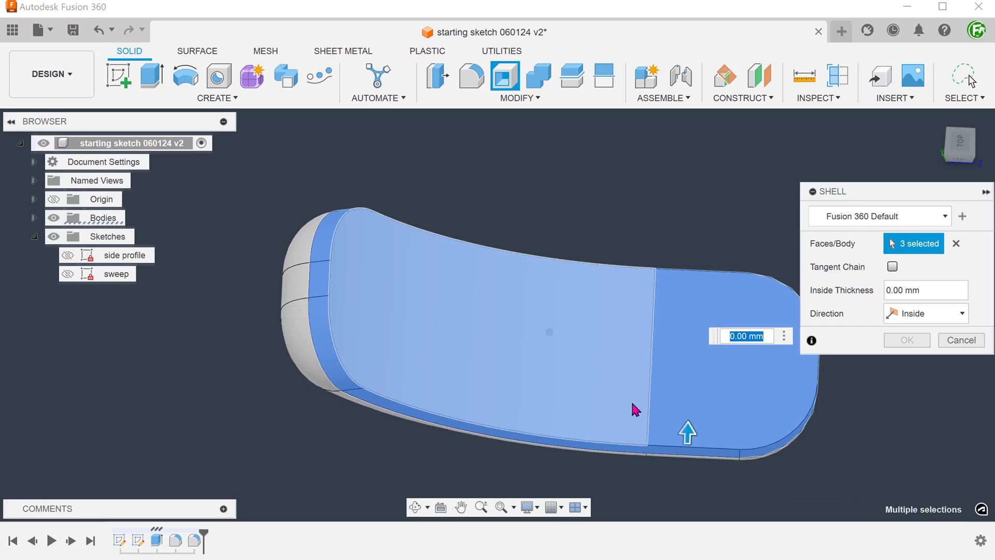
pyautogui.keyDown('shift'); pyautogui.moveTo(636, 409); pyautogui.dragTo(324, 437, button='middle'); pyautogui.keyUp('shift')
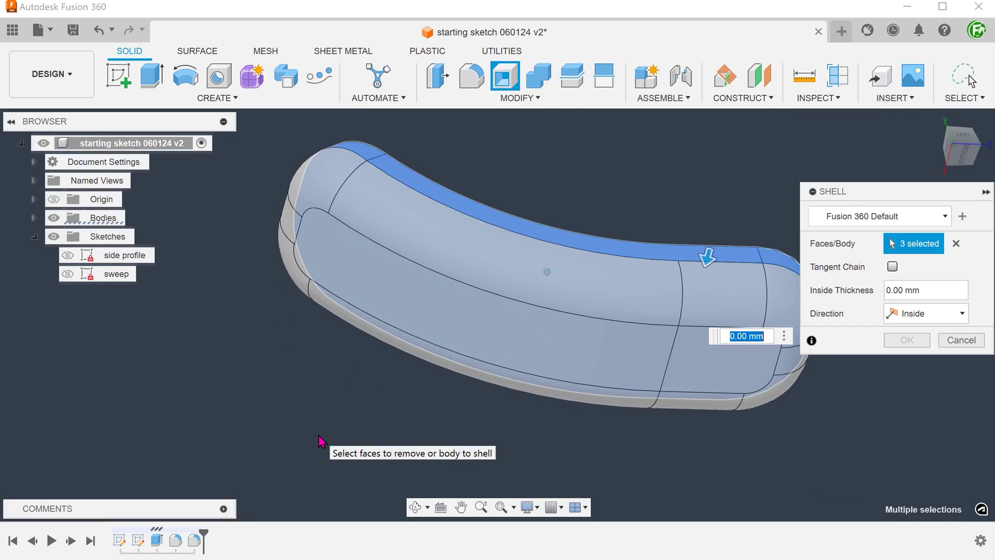
pyautogui.click(420, 309)
pyautogui.keyDown('shift'); pyautogui.moveTo(420, 309); pyautogui.dragTo(644, 457, button='middle'); pyautogui.keyUp('shift')
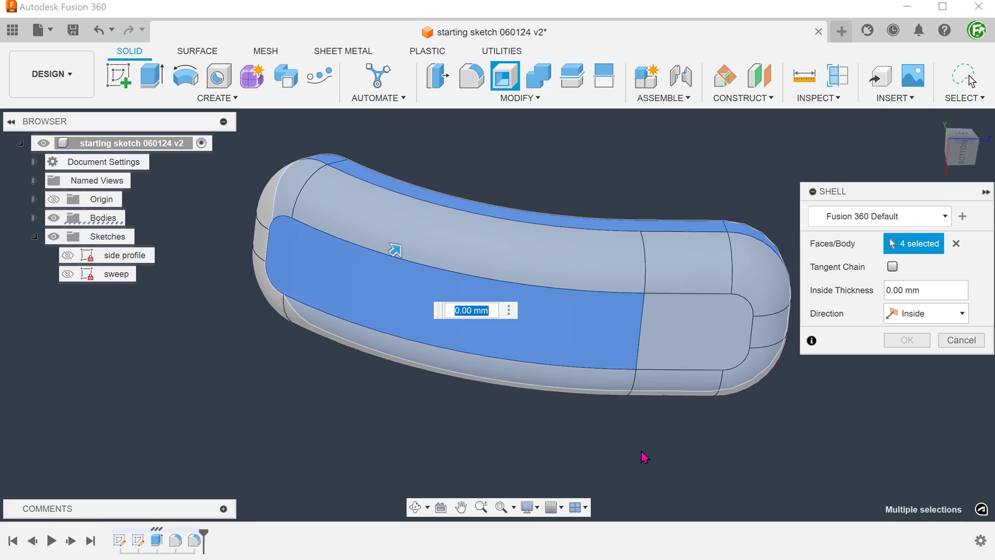
pyautogui.click(677, 346)
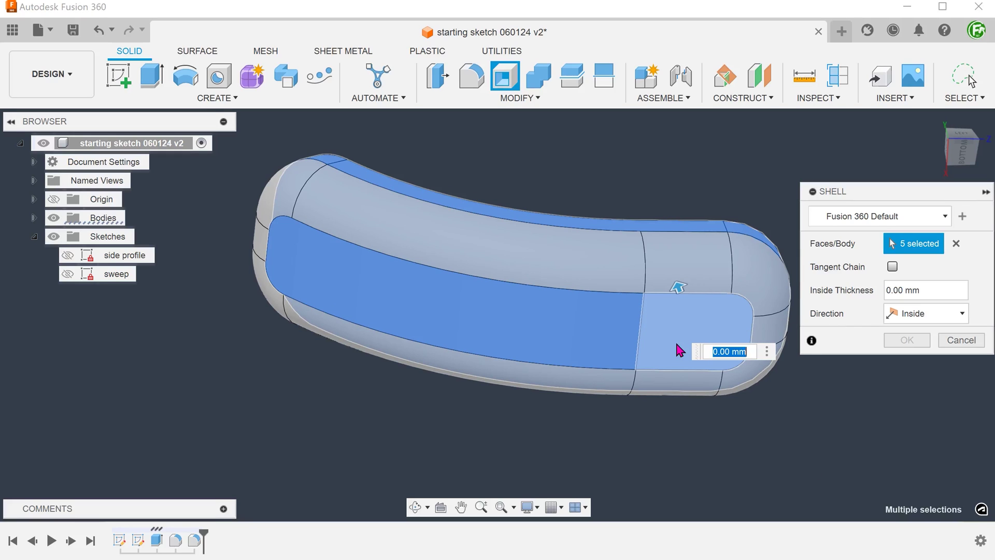
pyautogui.press('Return')
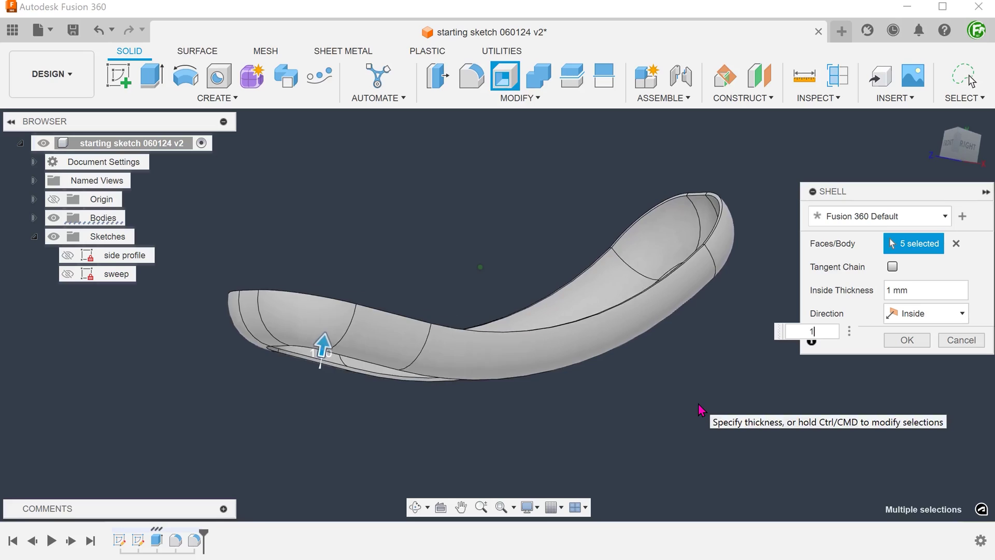
pyautogui.click(898, 346)
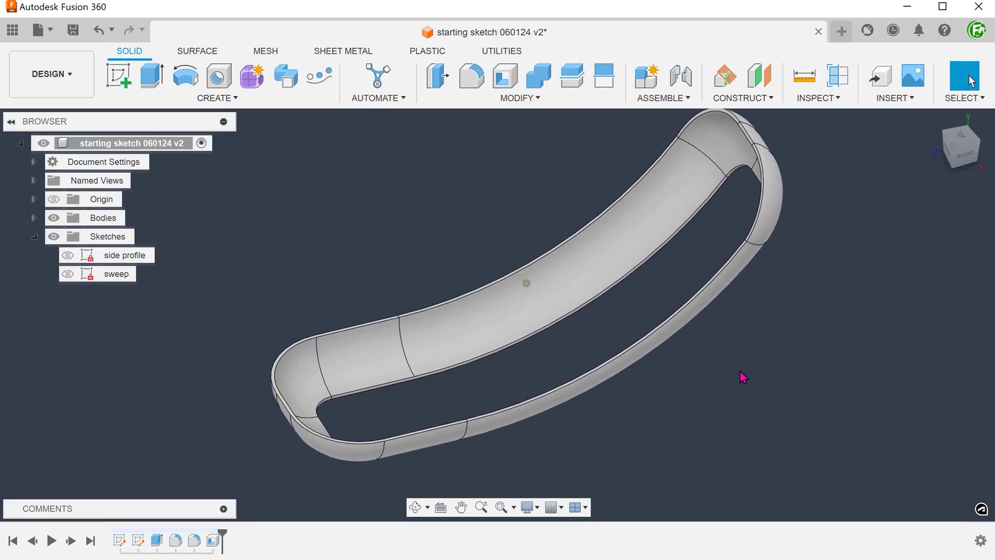
# Delete the shell feature from the design history
pyautogui.keyDown('shift'); pyautogui.moveTo(743, 378); pyautogui.dragTo(738, 395, button='middle'); pyautogui.keyUp('shift')
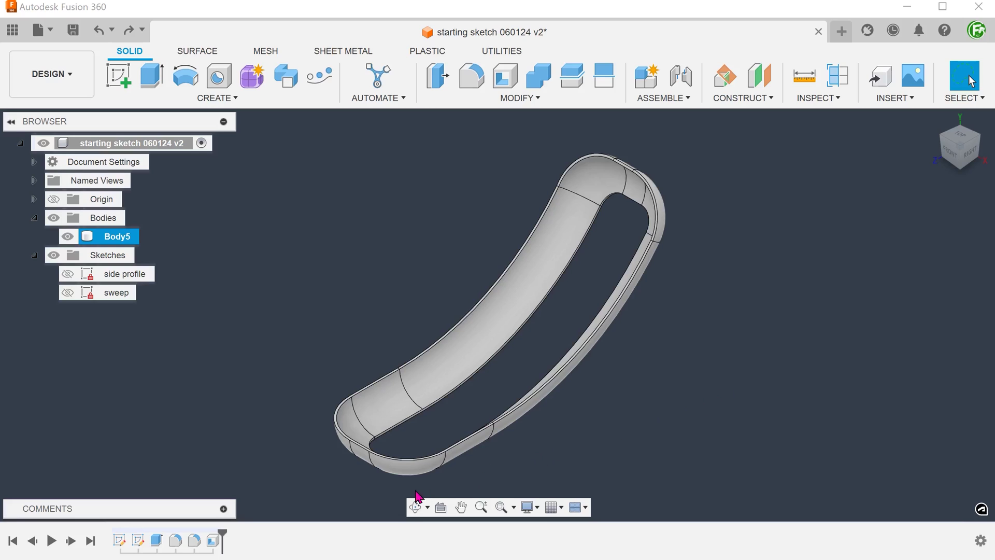
pyautogui.click(218, 544)
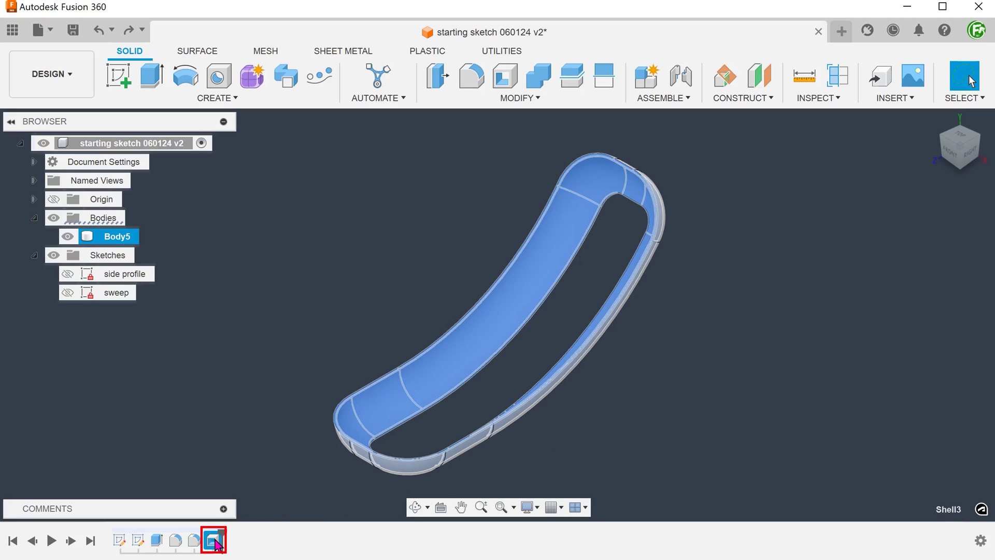
pyautogui.press('Delete')
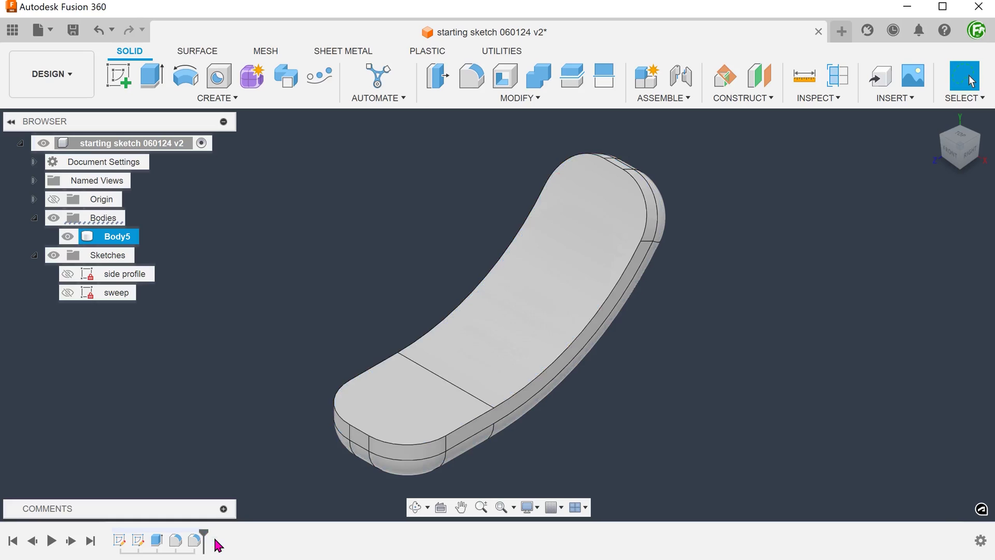
# Examine the individual fillet faces along the side and ends of the solid body
pyautogui.keyDown('shift'); pyautogui.moveTo(294, 489); pyautogui.dragTo(292, 453, button='middle'); pyautogui.keyUp('shift')
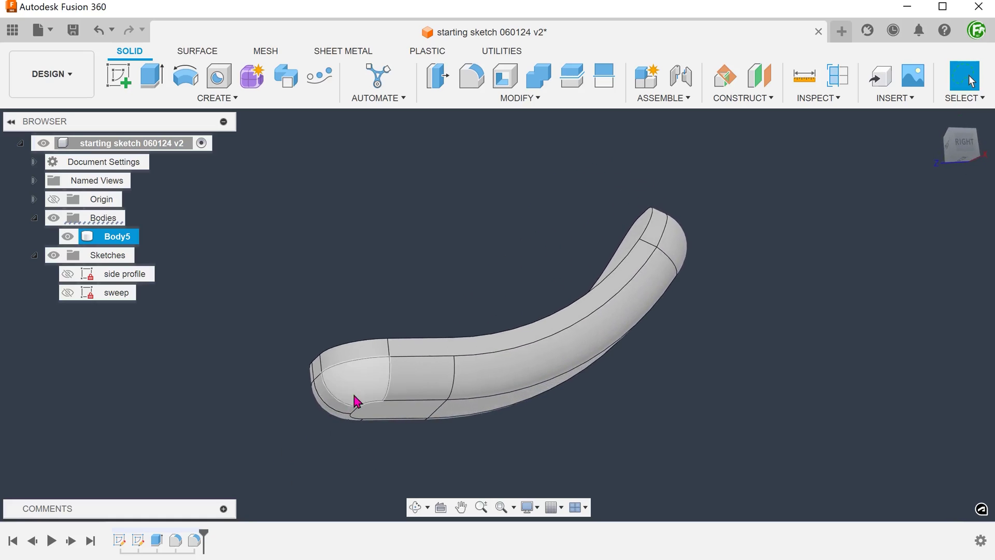
pyautogui.click(371, 388)
pyautogui.click(415, 378)
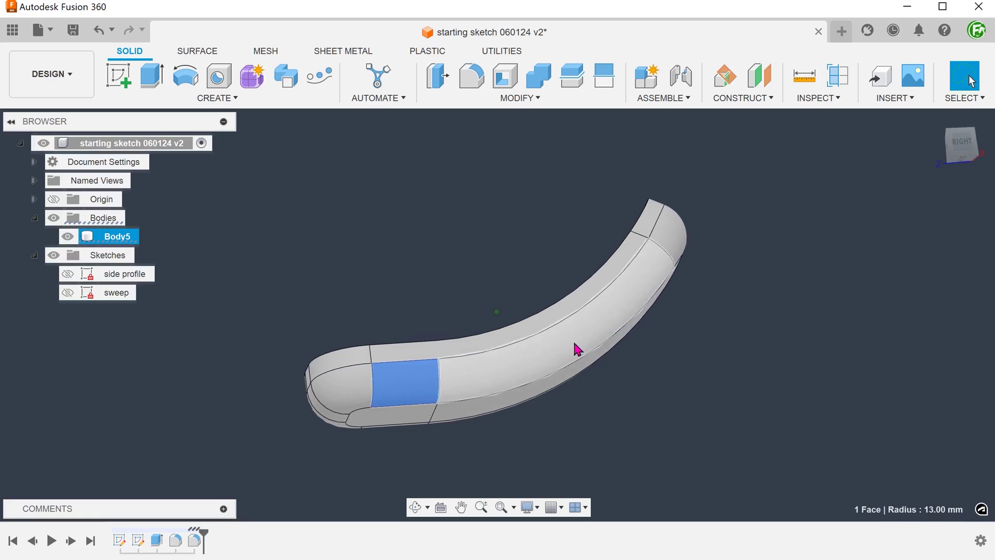
pyautogui.click(574, 348)
pyautogui.click(662, 232)
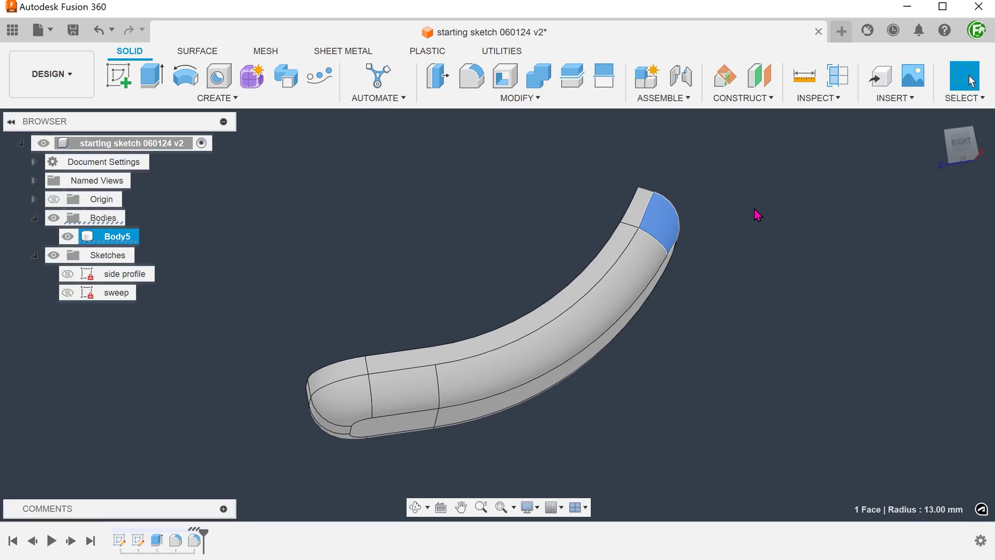
pyautogui.press('Escape')
pyautogui.click(932, 124)
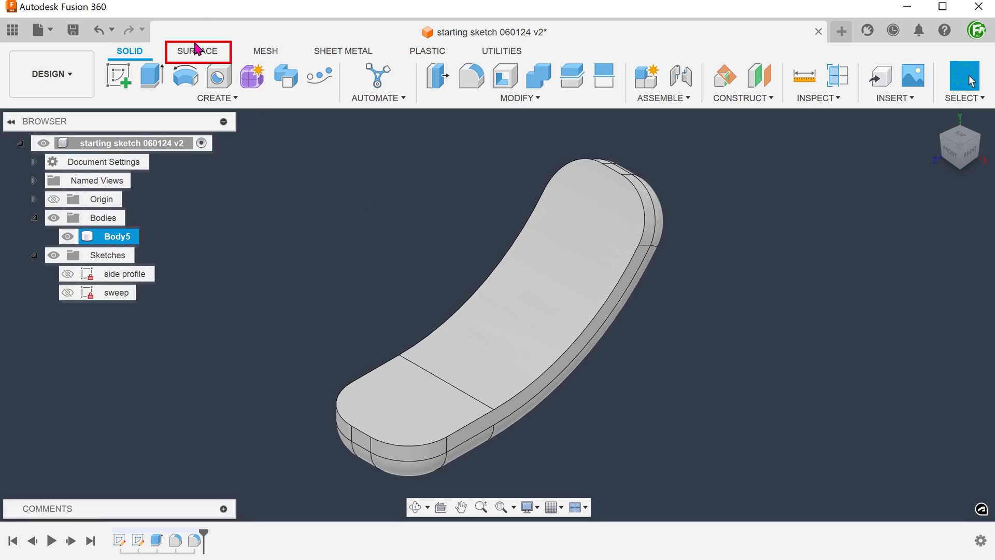
# Create an offset surface from all the fillet faces around the underside with 0 mm distance as a new body
pyautogui.click(197, 52)
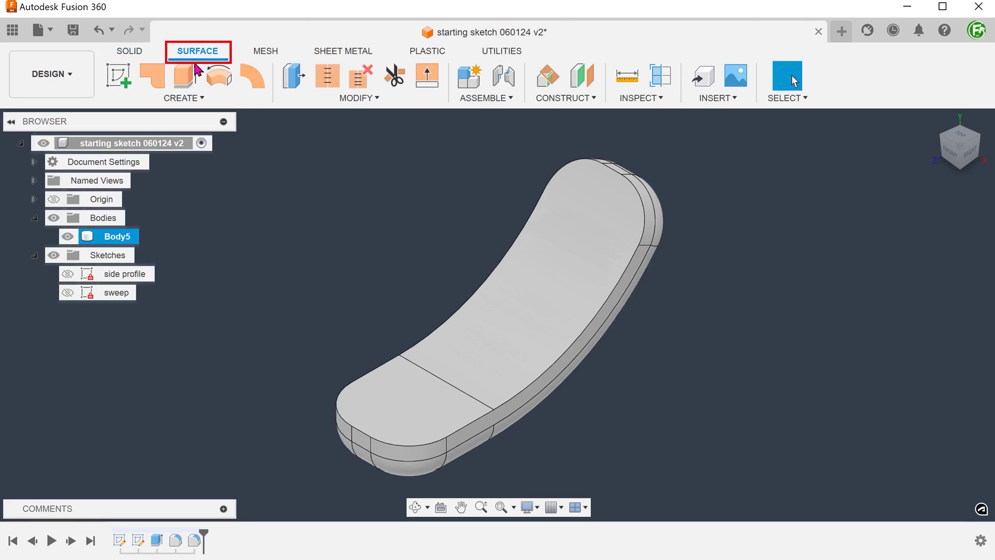
pyautogui.click(189, 99)
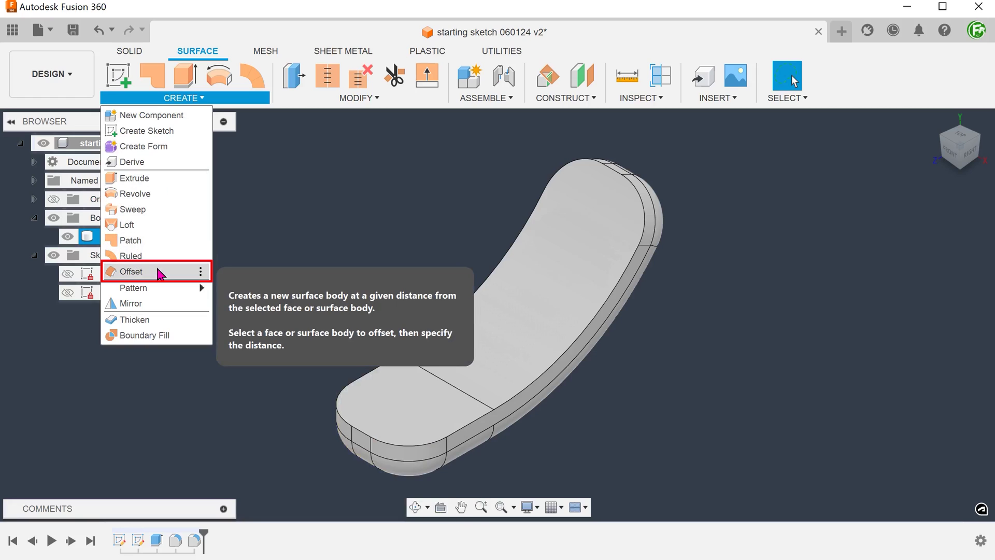
pyautogui.click(158, 272)
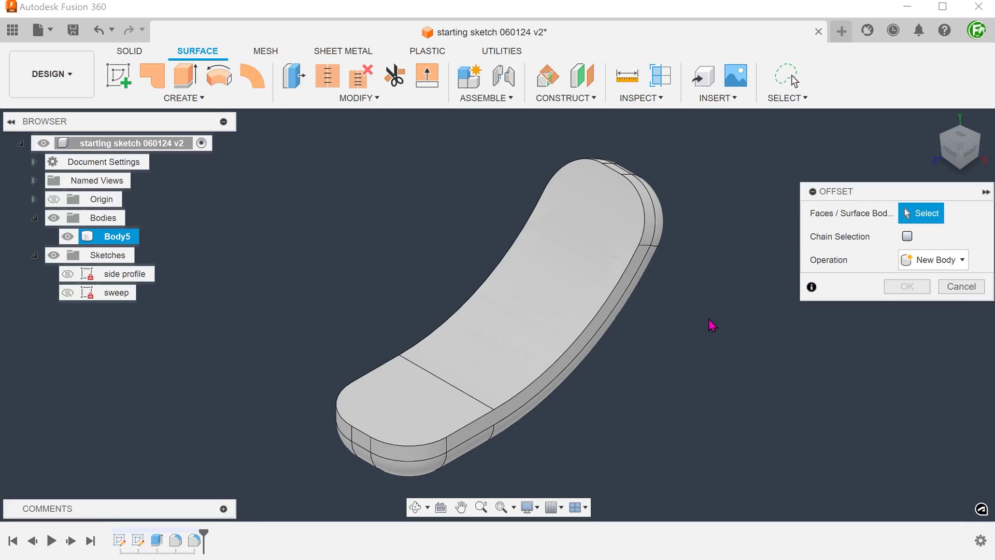
pyautogui.keyDown('shift'); pyautogui.moveTo(692, 362); pyautogui.dragTo(314, 452, button='middle'); pyautogui.keyUp('shift')
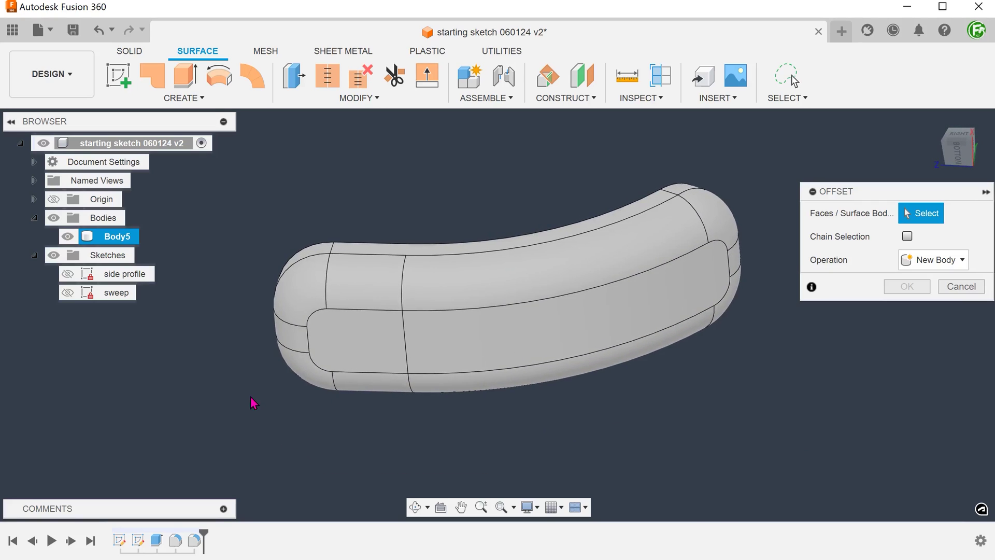
pyautogui.click(294, 310)
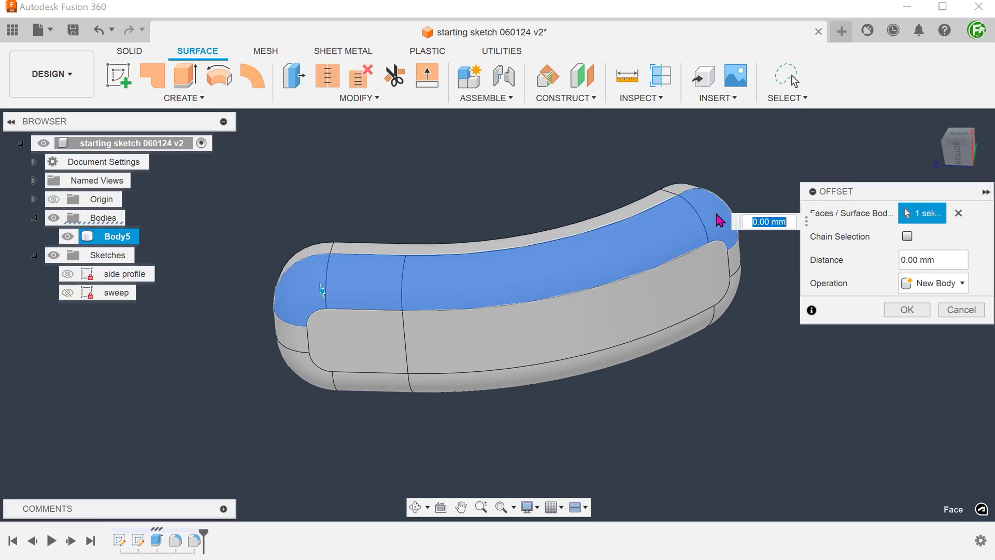
pyautogui.keyDown('shift'); pyautogui.moveTo(720, 179); pyautogui.dragTo(722, 189, button='middle'); pyautogui.keyUp('shift')
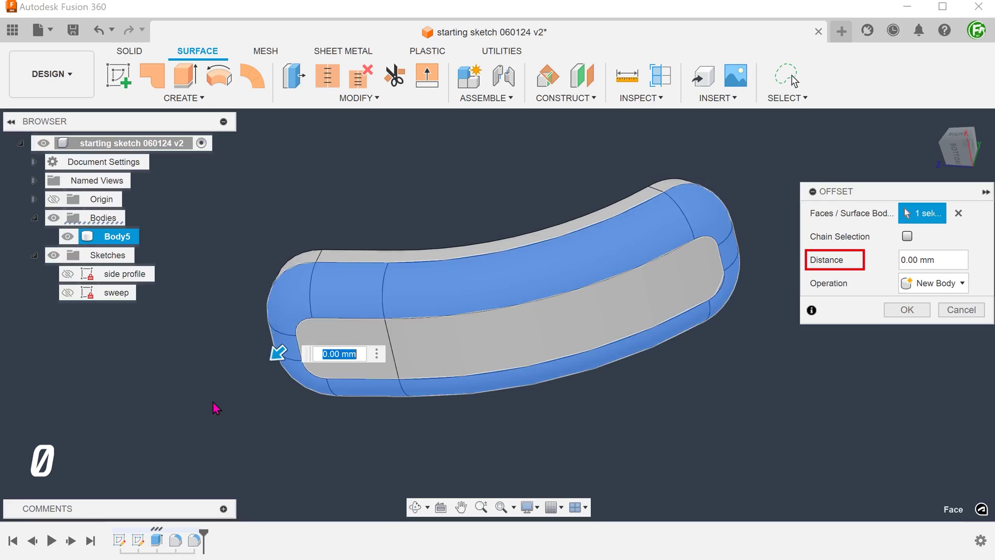
pyautogui.click(901, 314)
# Hide the original solid body so only the offset surface body is displayed
pyautogui.keyDown('shift'); pyautogui.moveTo(204, 404); pyautogui.dragTo(277, 249, button='middle'); pyautogui.keyUp('shift')
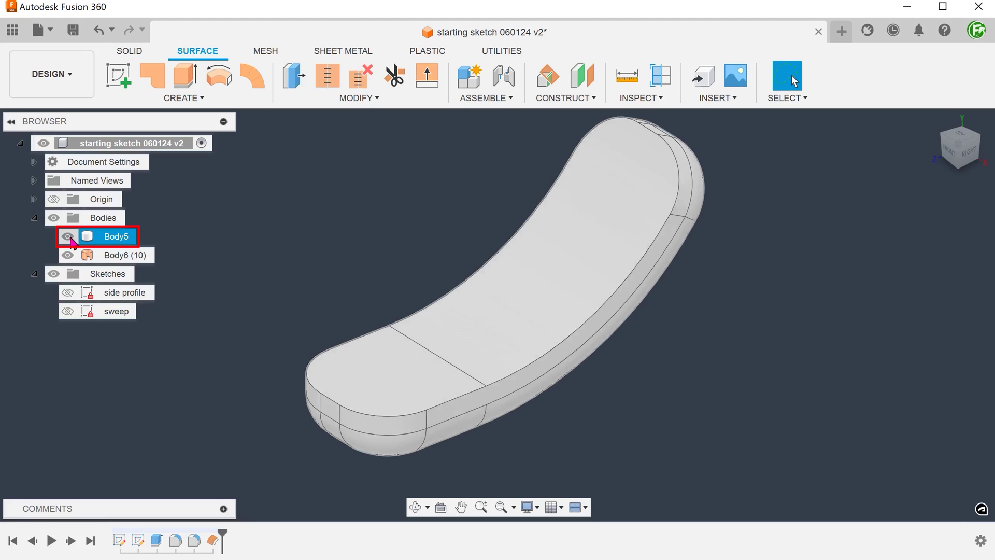
pyautogui.click(67, 236)
pyautogui.keyDown('shift'); pyautogui.moveTo(308, 196); pyautogui.dragTo(340, 196, button='middle'); pyautogui.keyUp('shift')
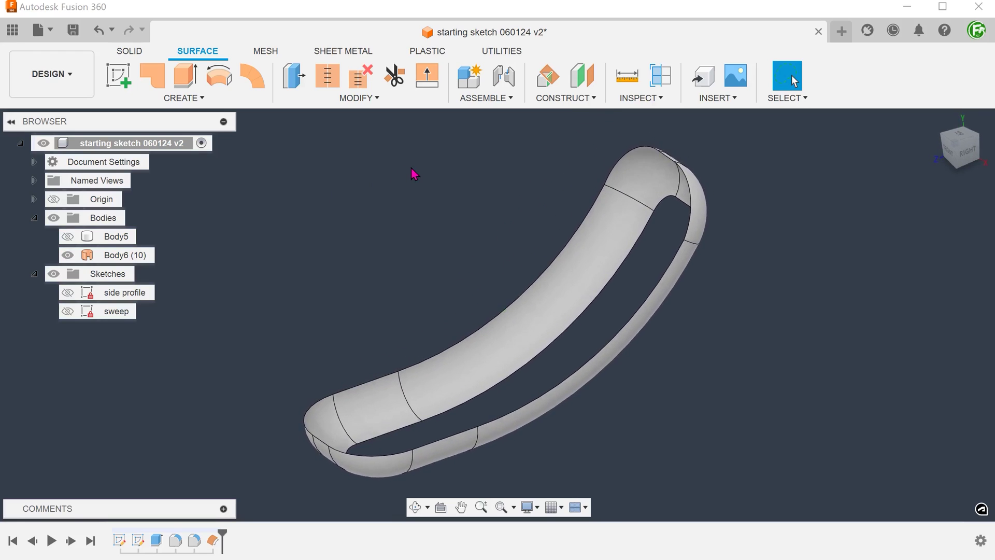
pyautogui.click(930, 122)
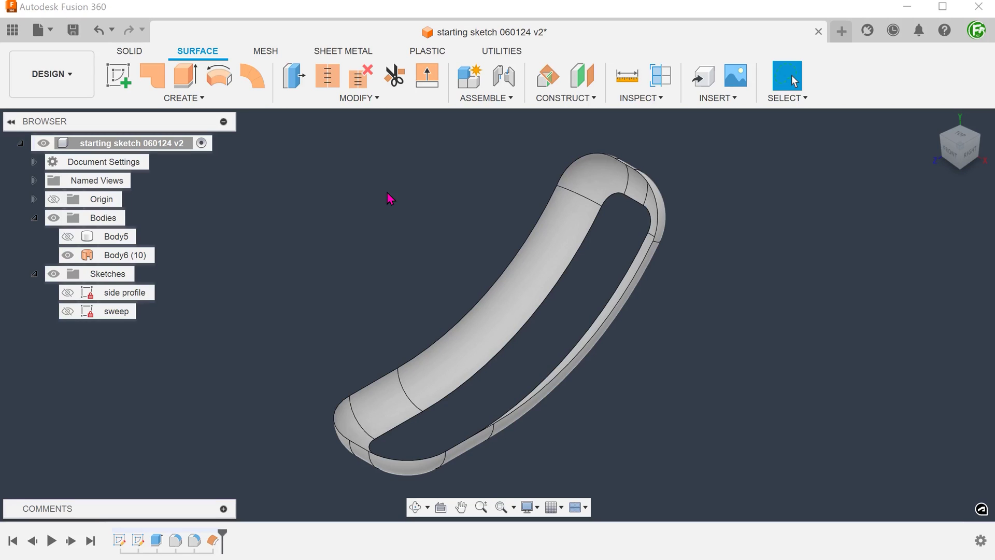
# Extend the tangent edge chain around the surface body's outer upper rim by 5 mm using the Tangent type
pyautogui.click(355, 100)
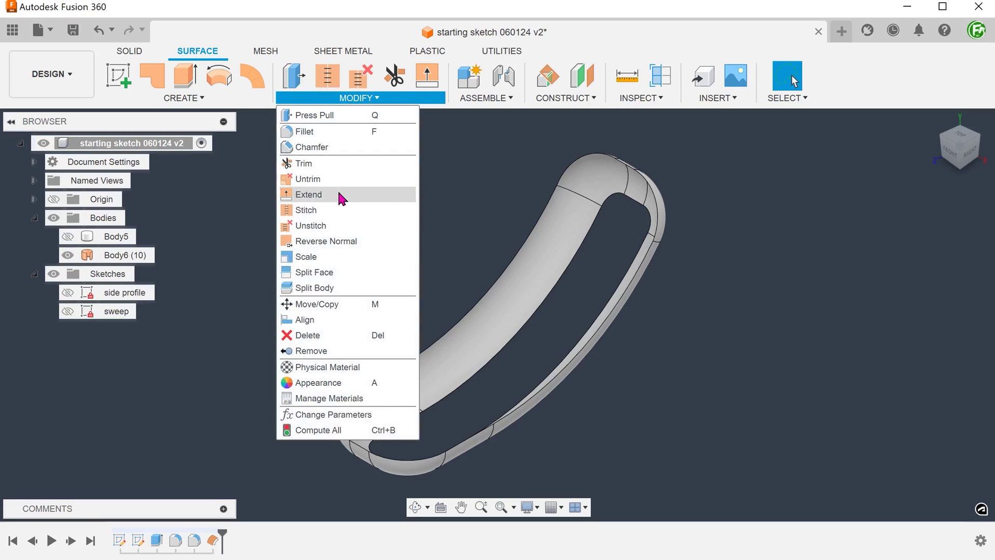
pyautogui.click(340, 196)
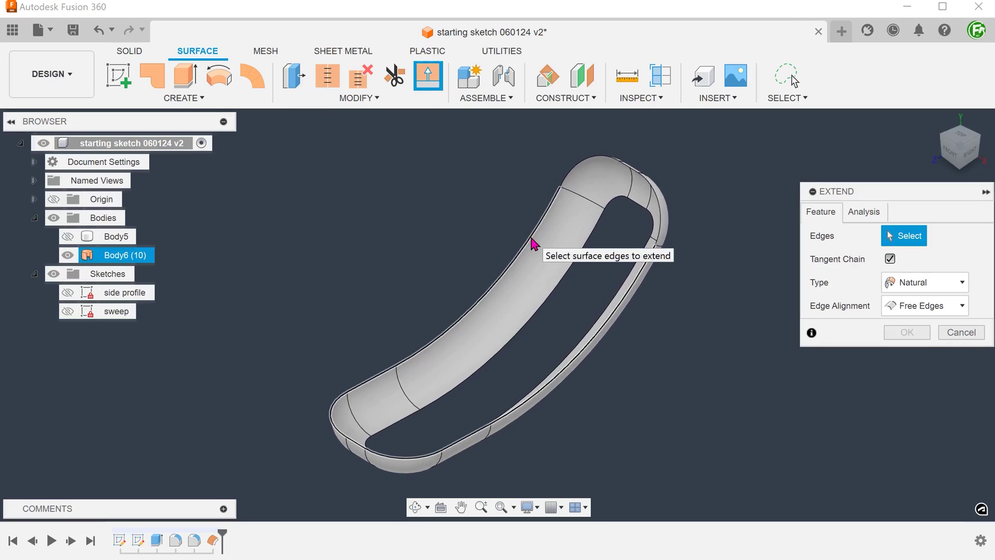
pyautogui.keyDown('shift'); pyautogui.moveTo(544, 206); pyautogui.dragTo(573, 166, button='middle'); pyautogui.keyUp('shift')
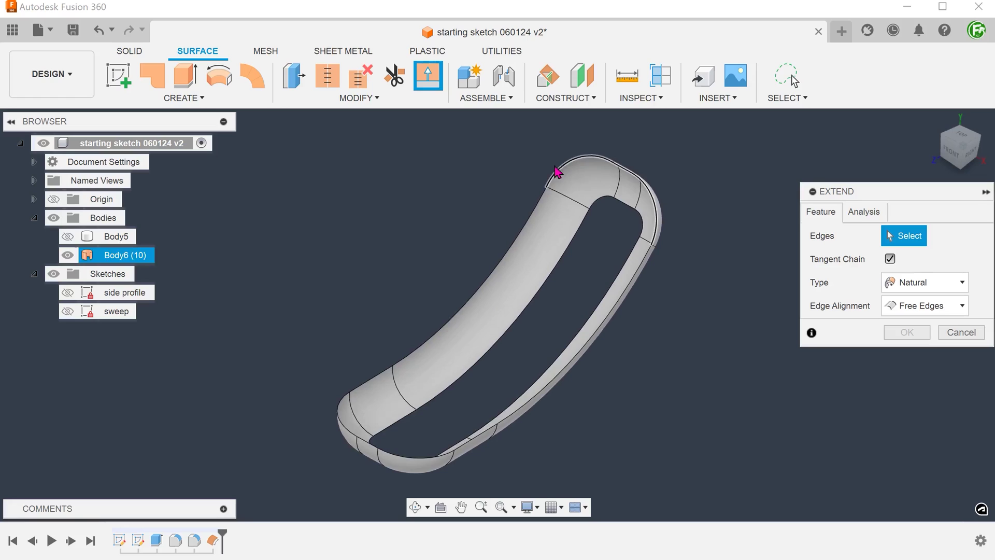
pyautogui.keyDown('shift'); pyautogui.moveTo(452, 173); pyautogui.dragTo(433, 178, button='middle'); pyautogui.keyUp('shift')
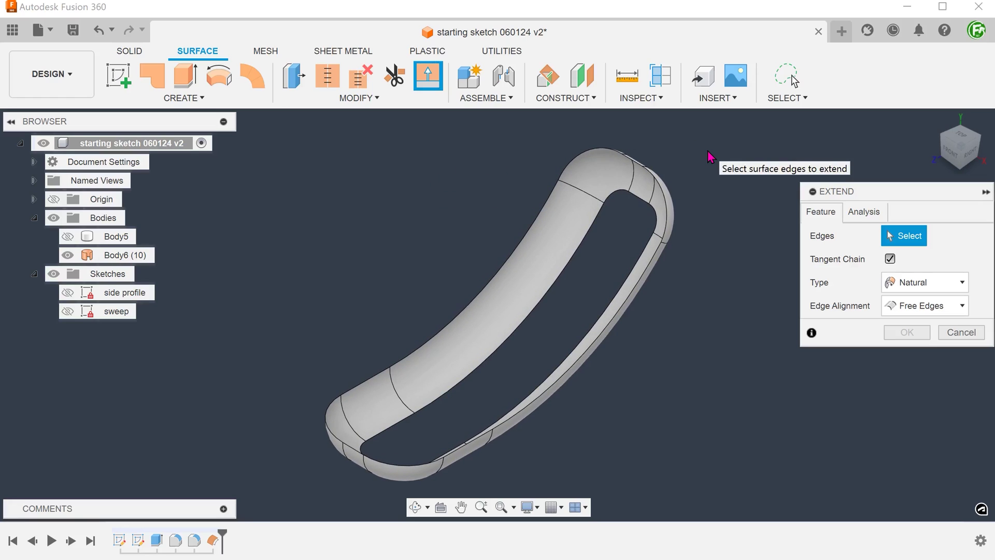
pyautogui.click(927, 282)
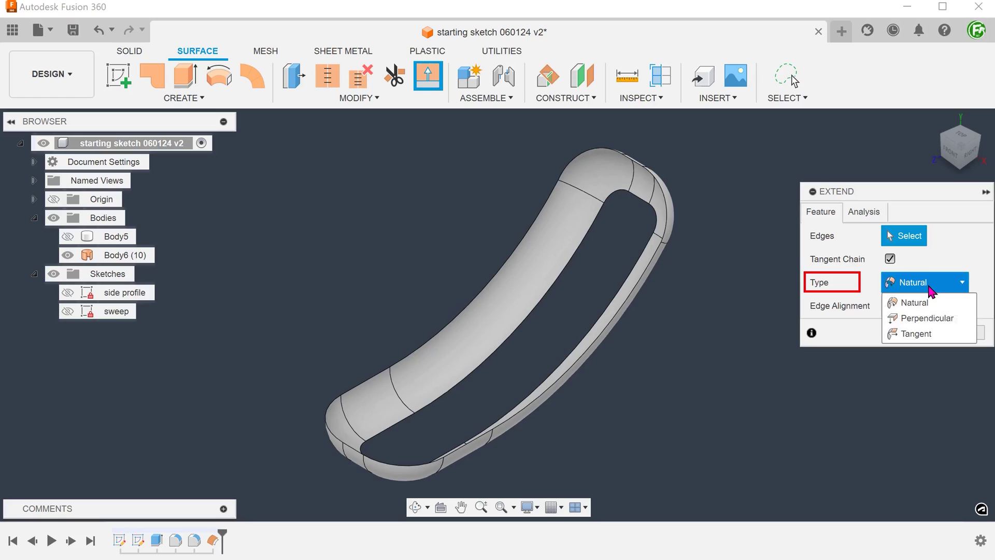
pyautogui.click(941, 336)
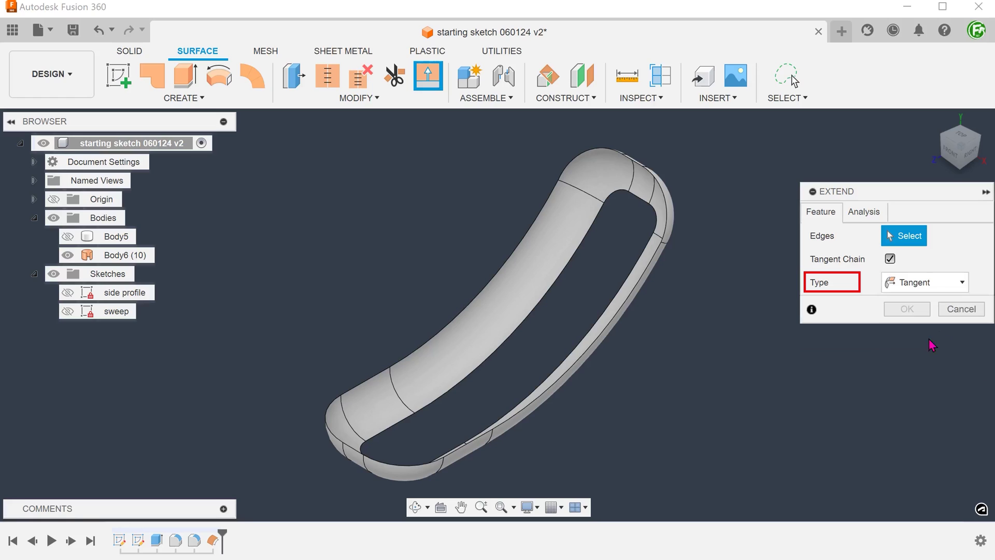
pyautogui.keyDown('shift'); pyautogui.moveTo(712, 421); pyautogui.dragTo(669, 339, button='middle'); pyautogui.keyUp('shift')
pyautogui.click(688, 226)
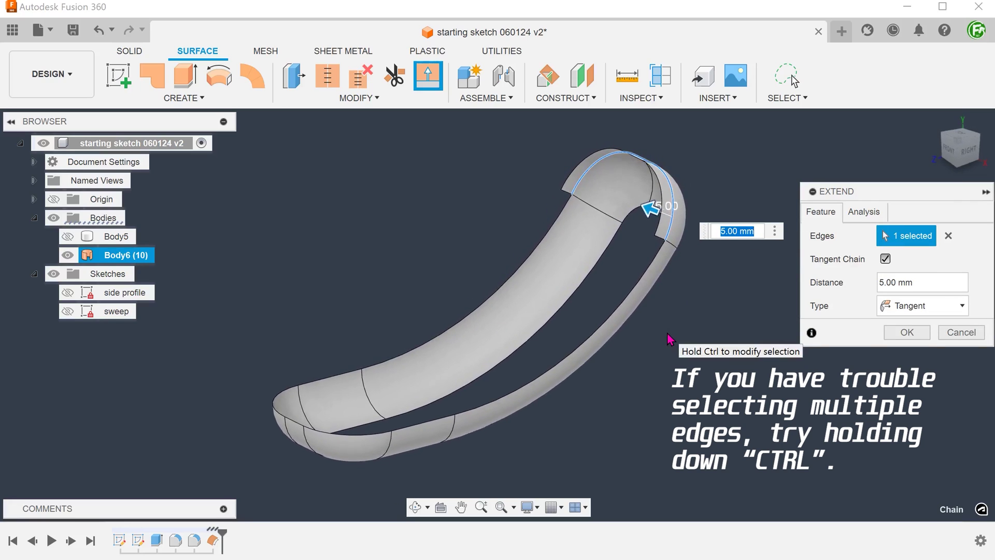
pyautogui.click(611, 320)
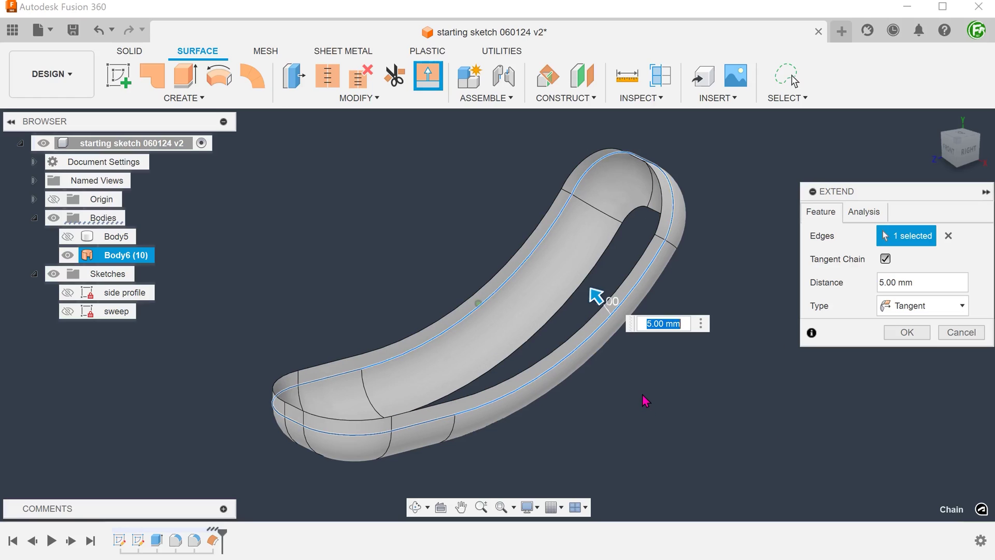
pyautogui.keyDown('shift'); pyautogui.moveTo(636, 386); pyautogui.dragTo(629, 382, button='middle'); pyautogui.keyUp('shift')
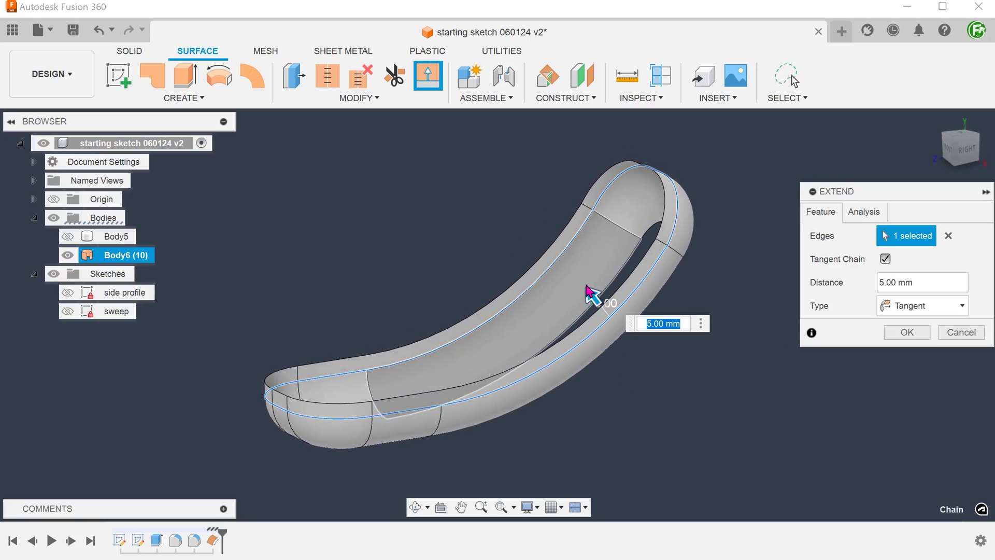
pyautogui.moveTo(589, 291)
pyautogui.mouseDown()
pyautogui.moveTo(578, 286)
pyautogui.moveTo(584, 293)
pyautogui.mouseUp()
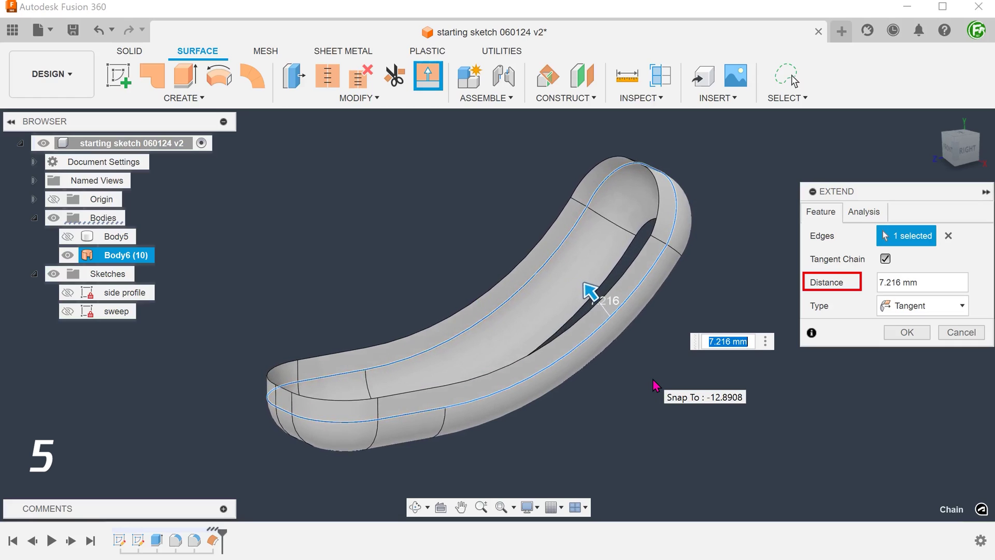
pyautogui.write('5')
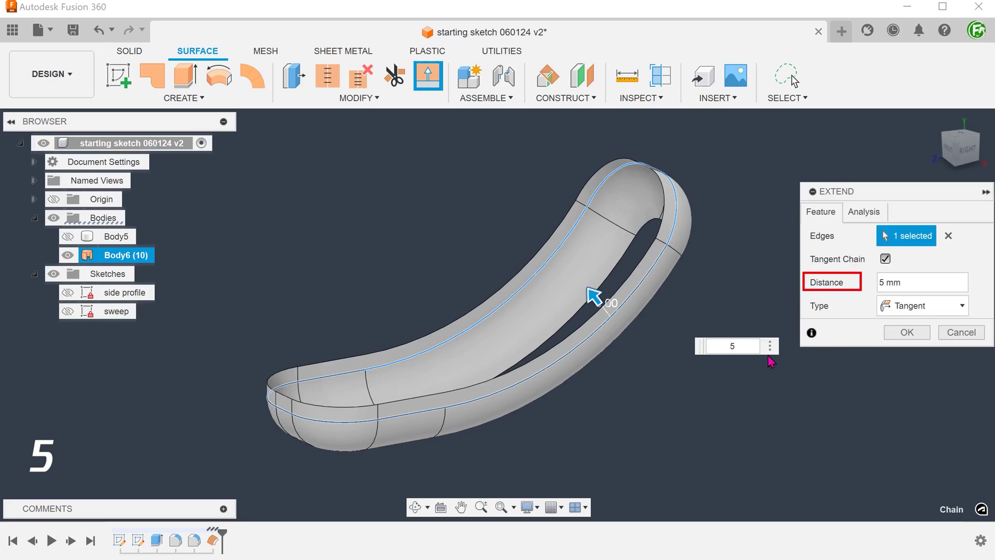
pyautogui.click(906, 331)
# Extend the tangent edge chain around the surface's inner bottom opening by 5 mm using the Tangent type
pyautogui.keyDown('shift'); pyautogui.moveTo(722, 398); pyautogui.dragTo(376, 204, button='middle'); pyautogui.keyUp('shift')
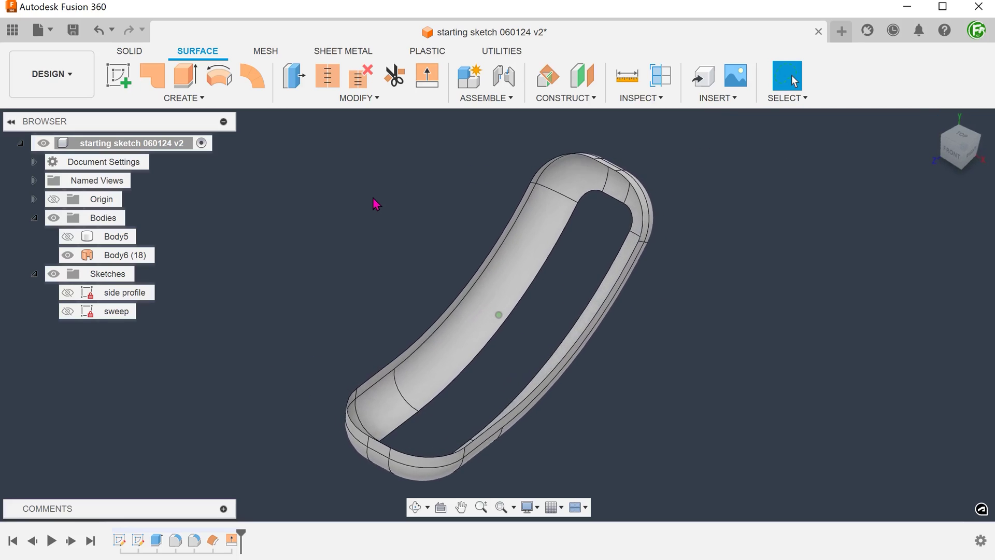
pyautogui.click(566, 224)
pyautogui.keyDown('shift'); pyautogui.moveTo(570, 223); pyautogui.dragTo(596, 218, button='middle'); pyautogui.keyUp('shift')
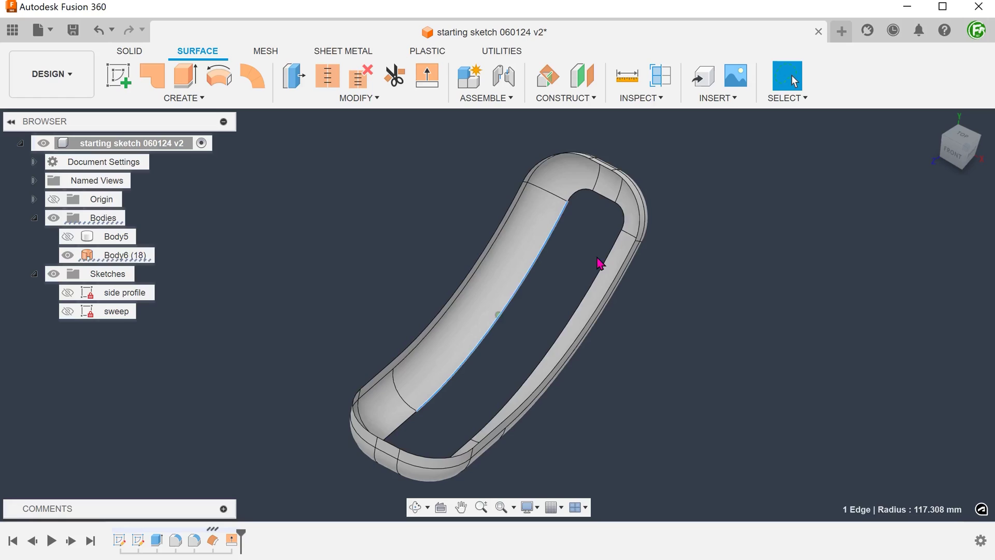
pyautogui.click(342, 188)
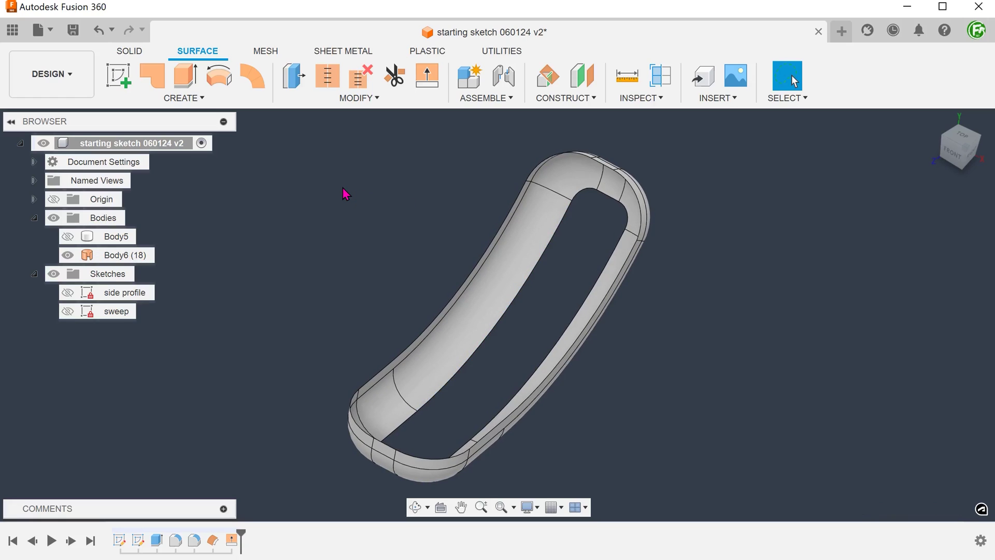
pyautogui.rightClick(346, 195)
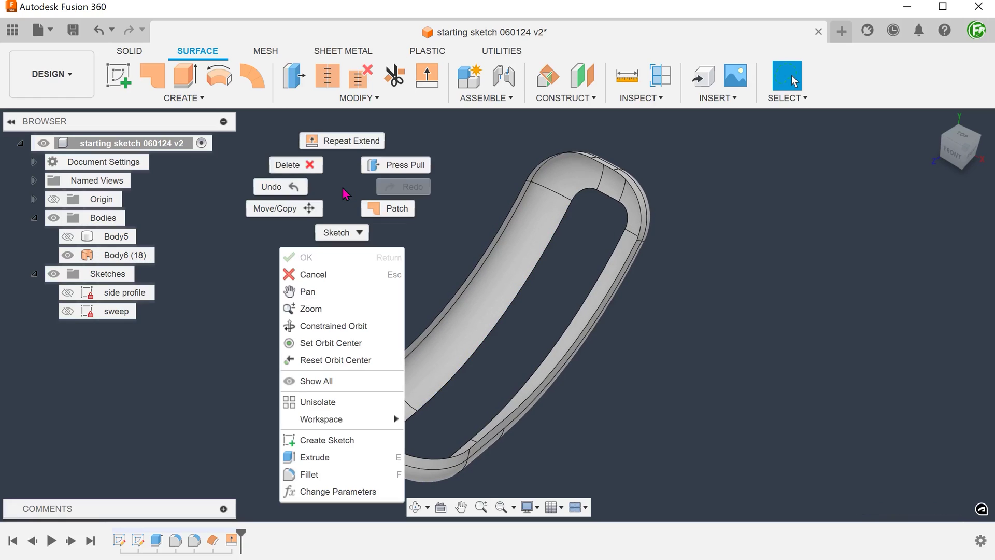
pyautogui.click(346, 145)
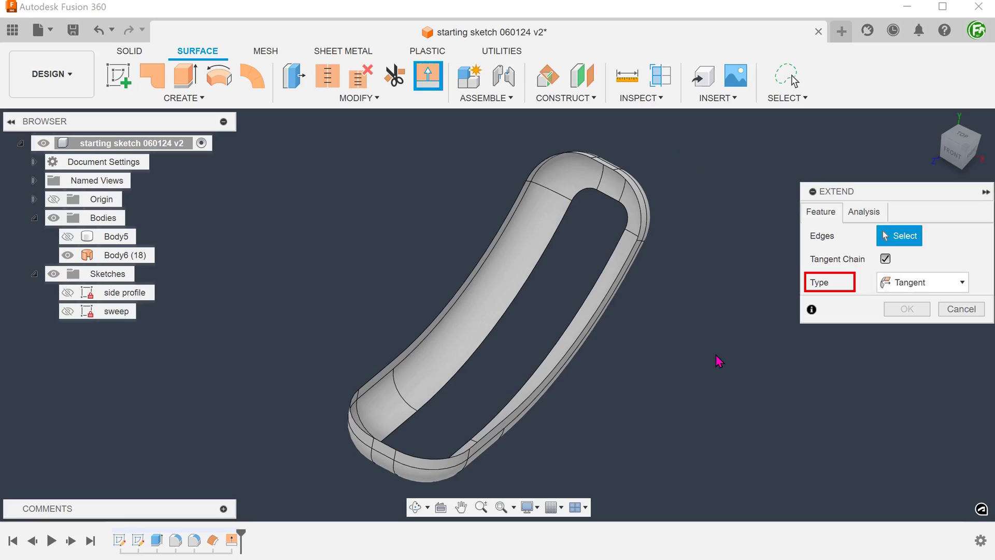
pyautogui.scroll(4, 593, 264)
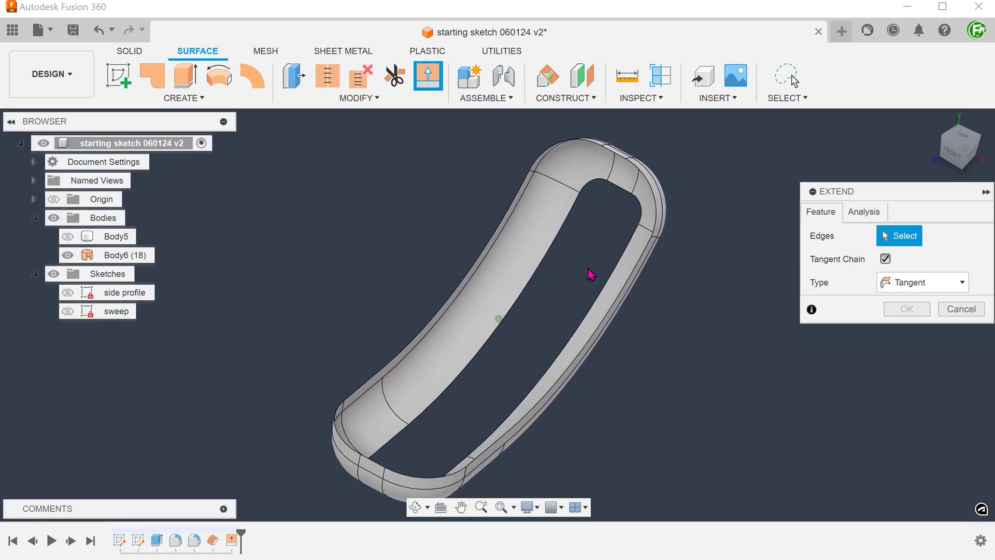
pyautogui.click(606, 200)
pyautogui.keyDown('shift'); pyautogui.moveTo(685, 349); pyautogui.dragTo(674, 316, button='middle'); pyautogui.keyUp('shift')
pyautogui.moveTo(595, 211); pyautogui.dragTo(597, 213)
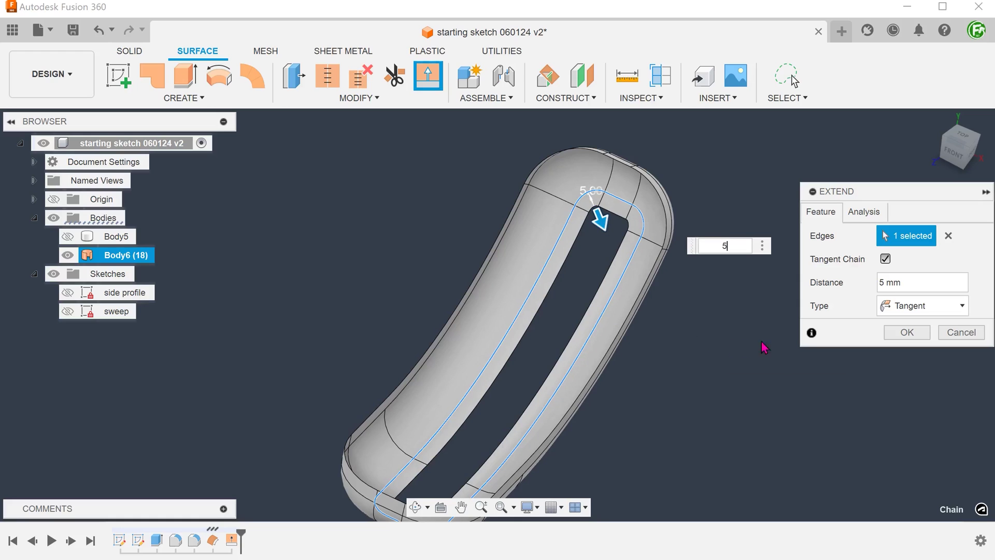
pyautogui.click(902, 336)
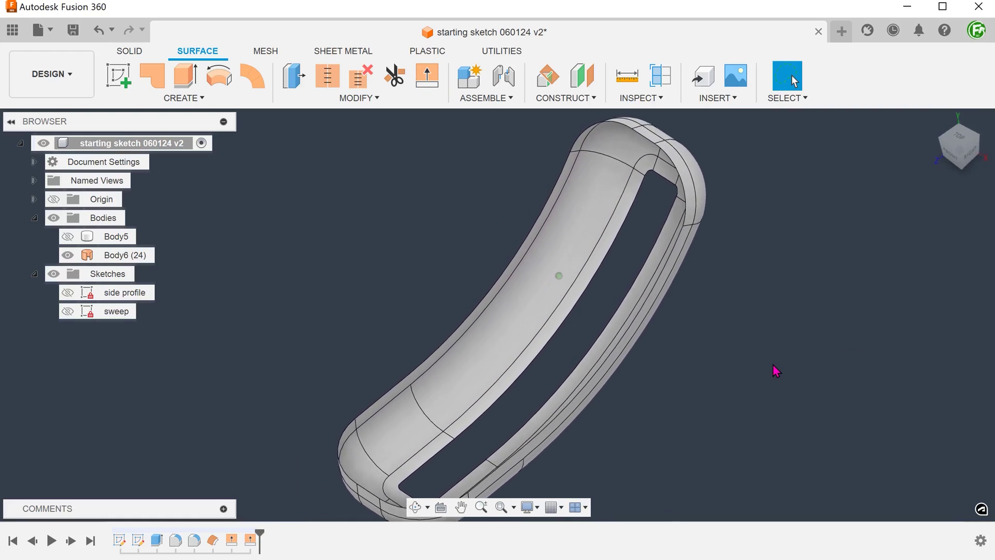
# Thicken all chained faces of the extended surface by 1 mm on one side as a new body
pyautogui.keyDown('shift'); pyautogui.moveTo(777, 370); pyautogui.dragTo(777, 371, button='middle'); pyautogui.keyUp('shift')
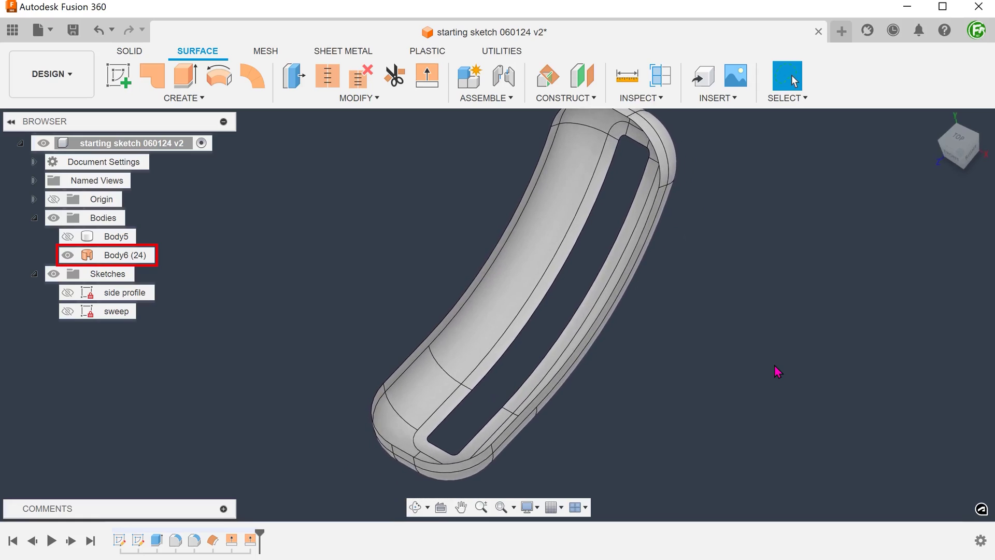
pyautogui.click(932, 120)
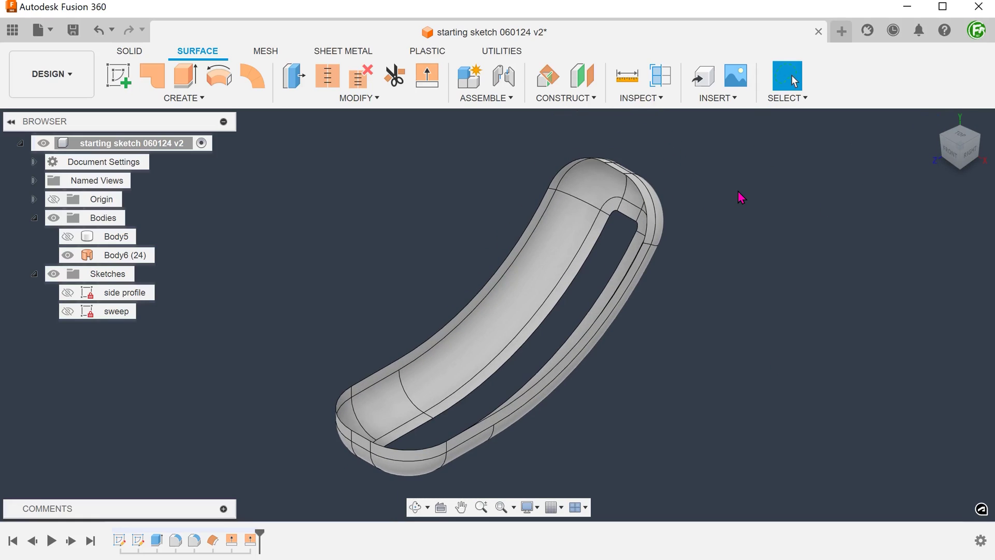
pyautogui.click(222, 100)
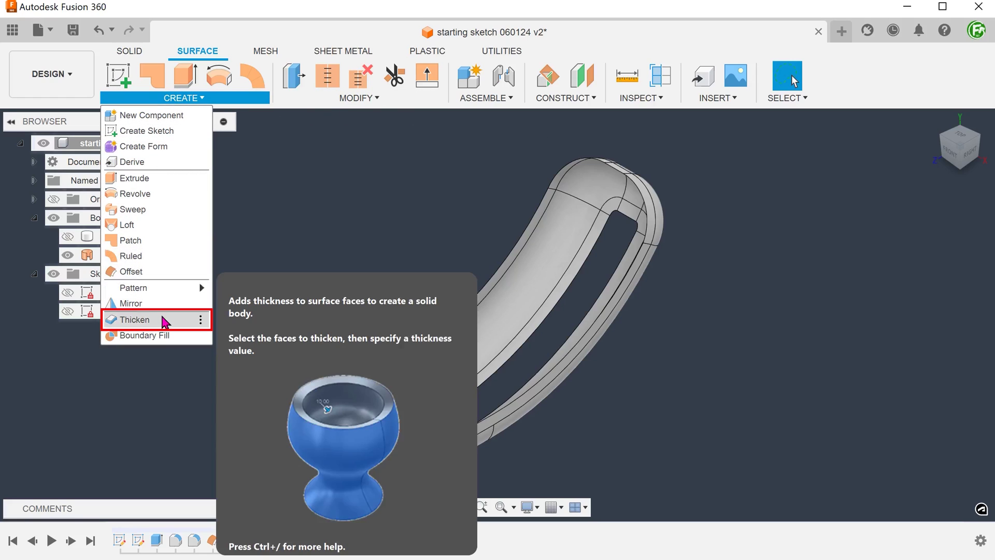
pyautogui.click(135, 319)
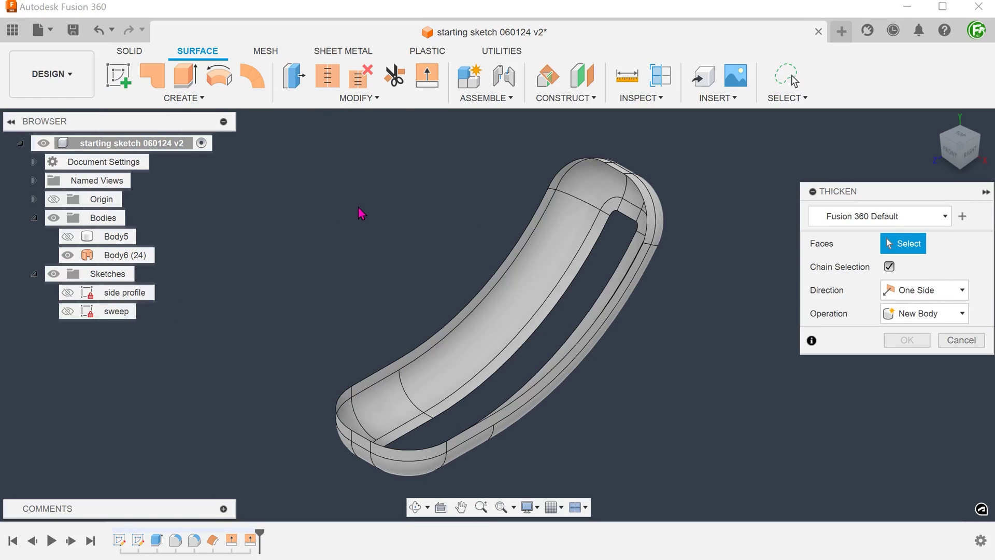
pyautogui.click(539, 257)
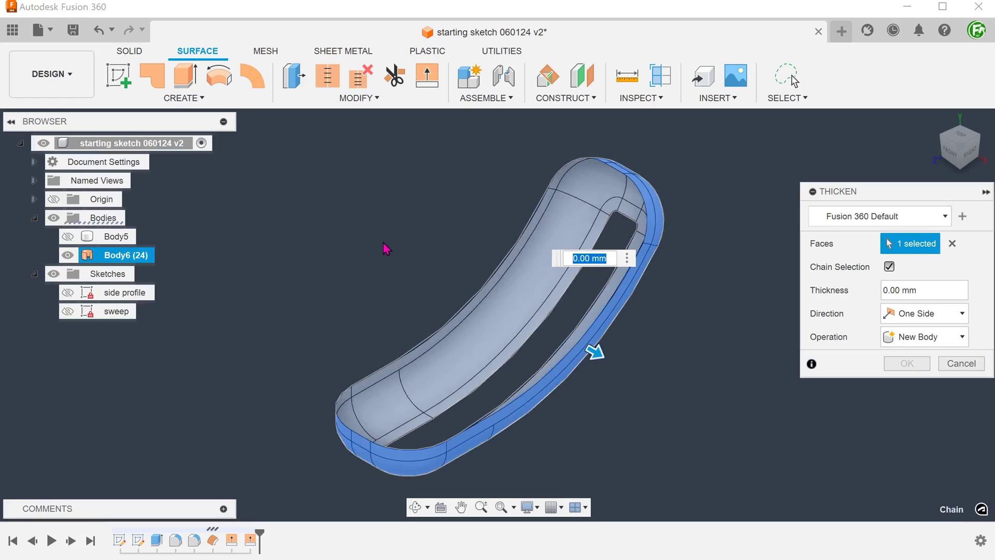
pyautogui.press('Return')
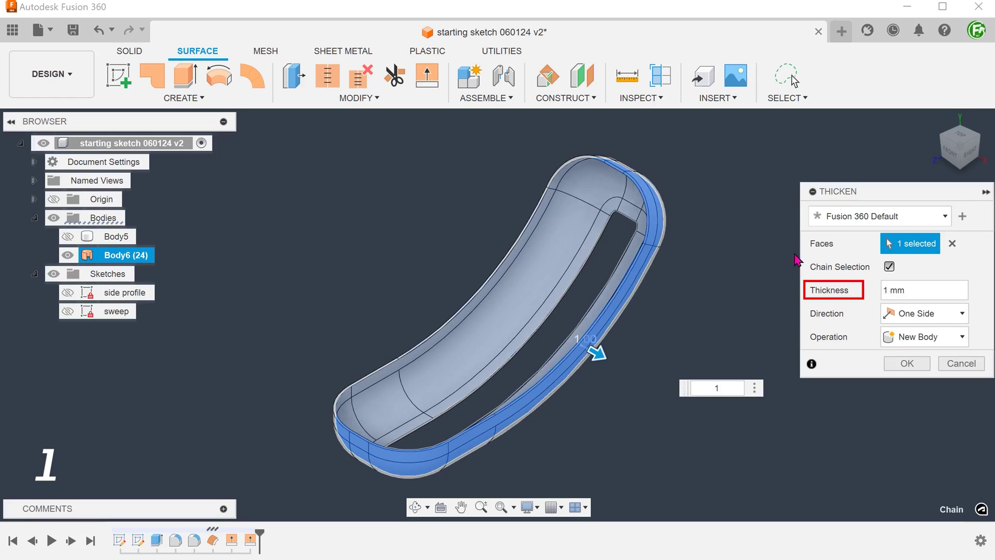
pyautogui.click(894, 358)
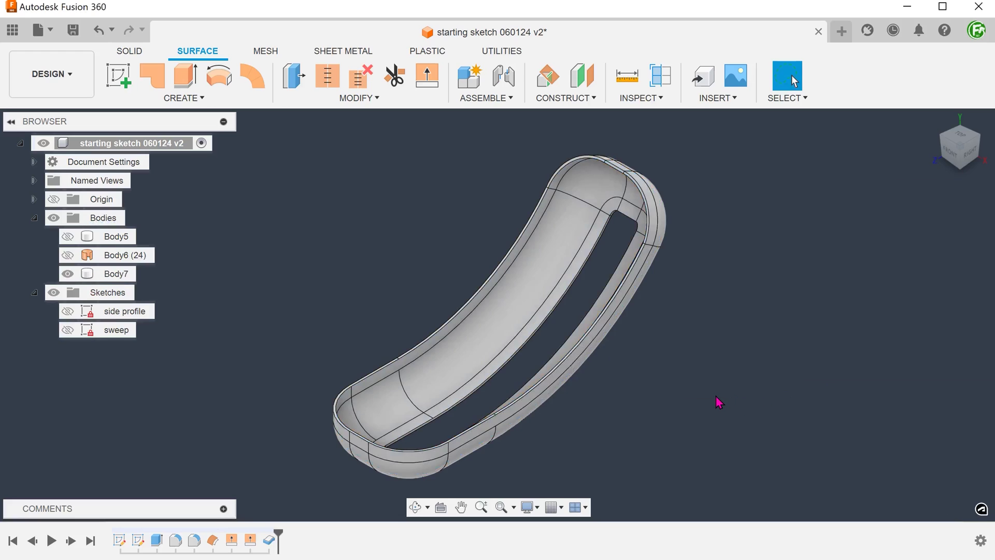
# Inspect the thickened body with a section analysis on the YZ plane and hide the analysis
pyautogui.keyDown('shift'); pyautogui.moveTo(711, 395); pyautogui.dragTo(710, 395, button='middle'); pyautogui.keyUp('shift')
pyautogui.keyDown('shift'); pyautogui.moveTo(746, 351); pyautogui.dragTo(668, 102, button='middle'); pyautogui.keyUp('shift')
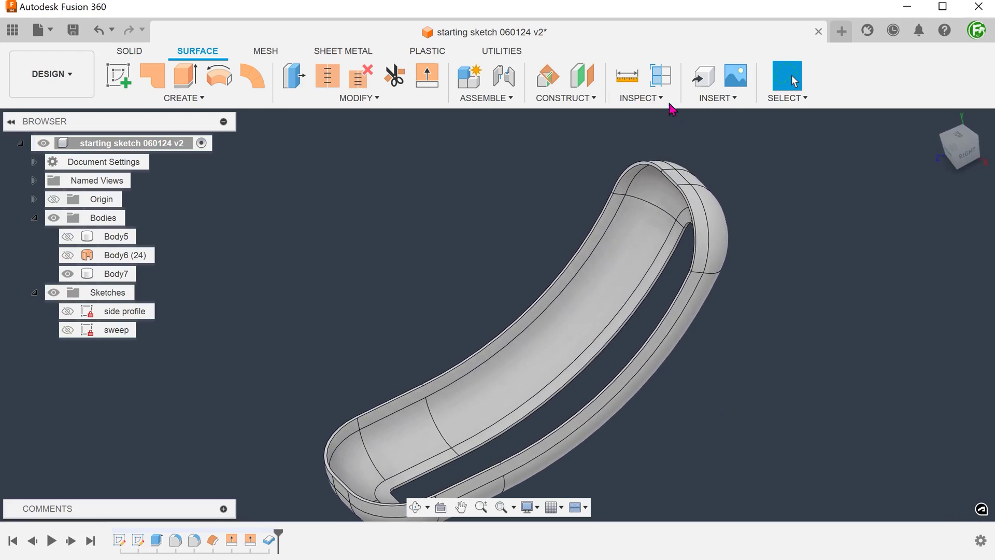
pyautogui.click(660, 76)
pyautogui.click(298, 456)
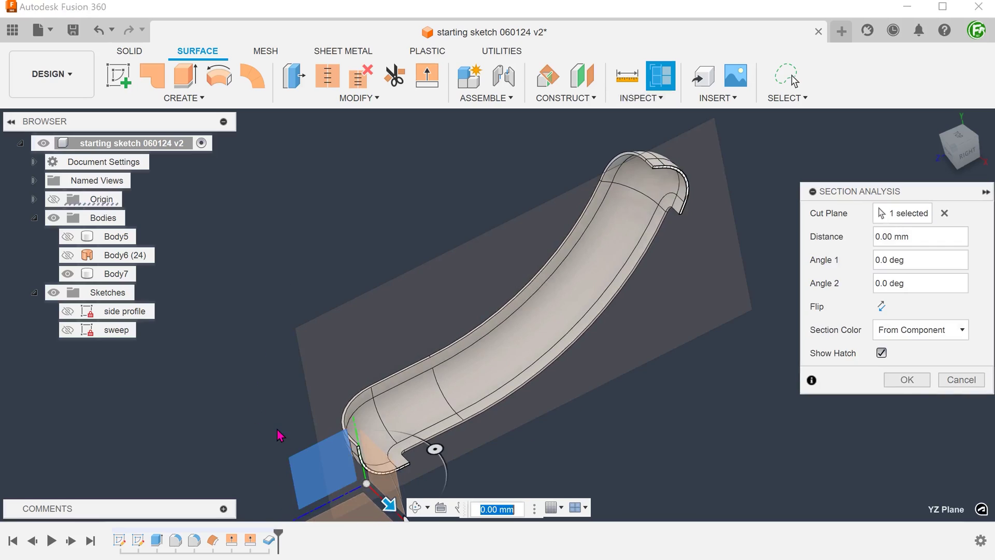
pyautogui.click(907, 379)
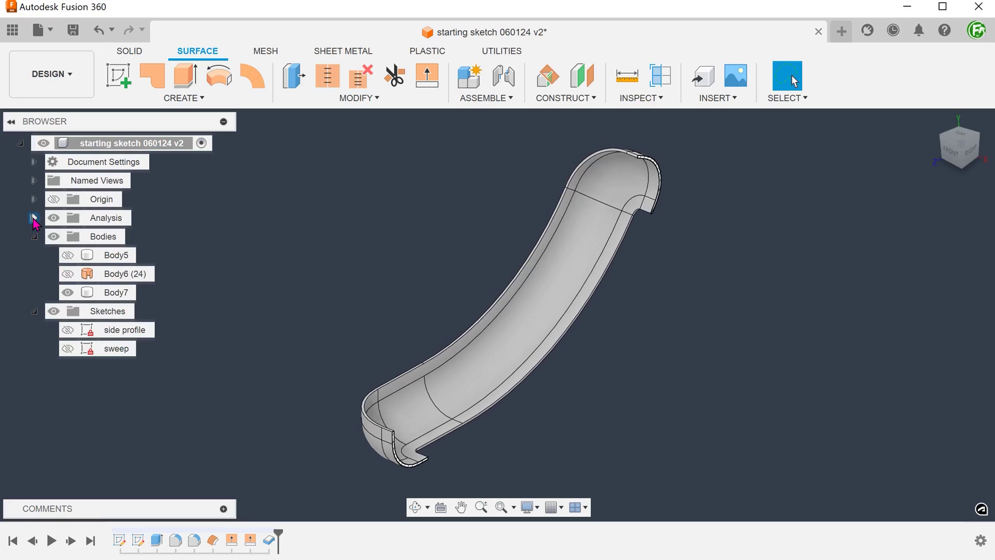
pyautogui.click(53, 217)
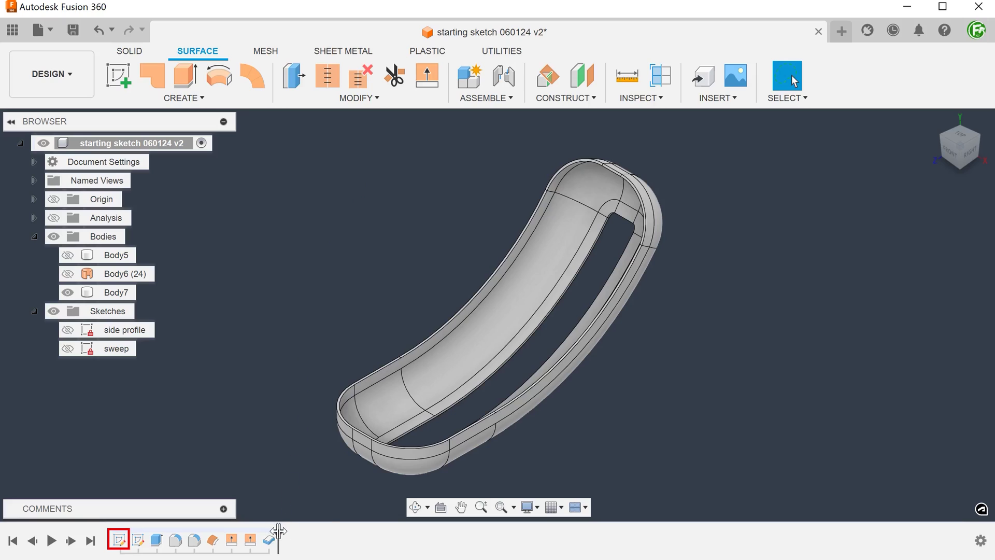
# Roll the design history back to just after the side profile sketch and show that sketch
pyautogui.moveTo(274, 532); pyautogui.dragTo(128, 532)
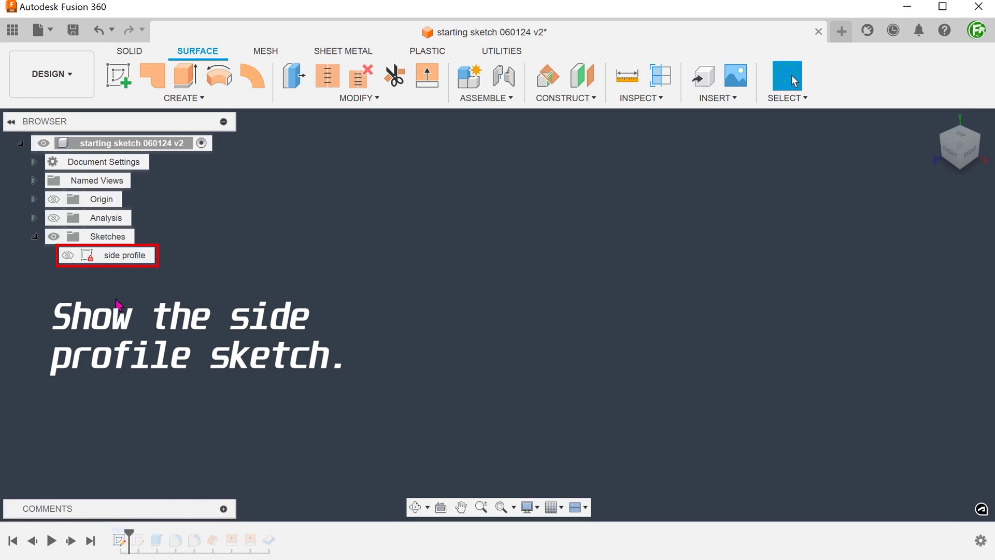
pyautogui.click(67, 255)
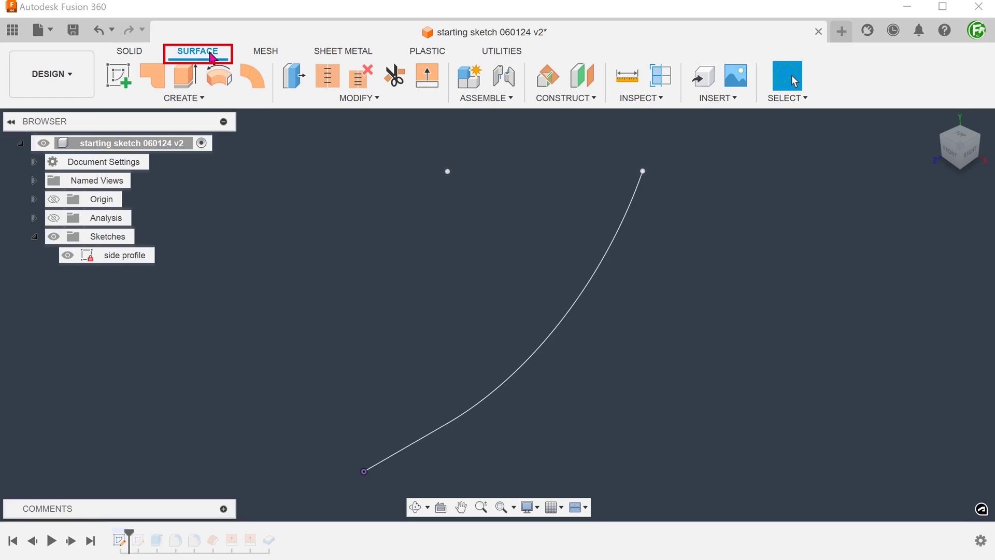
# Extrude the side profile curve symmetrically by 25 mm as a new surface body and hide the side profile sketch
pyautogui.click(191, 98)
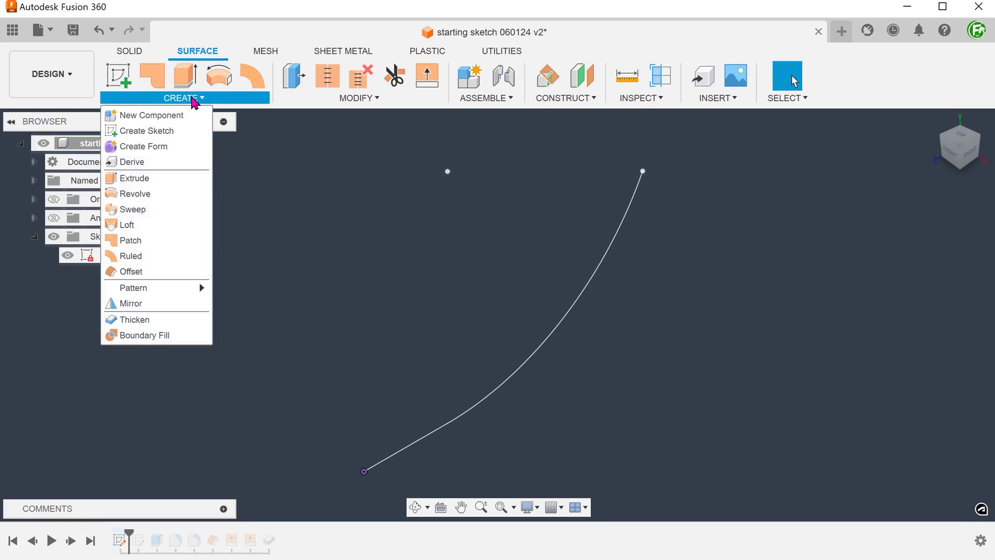
pyautogui.click(185, 179)
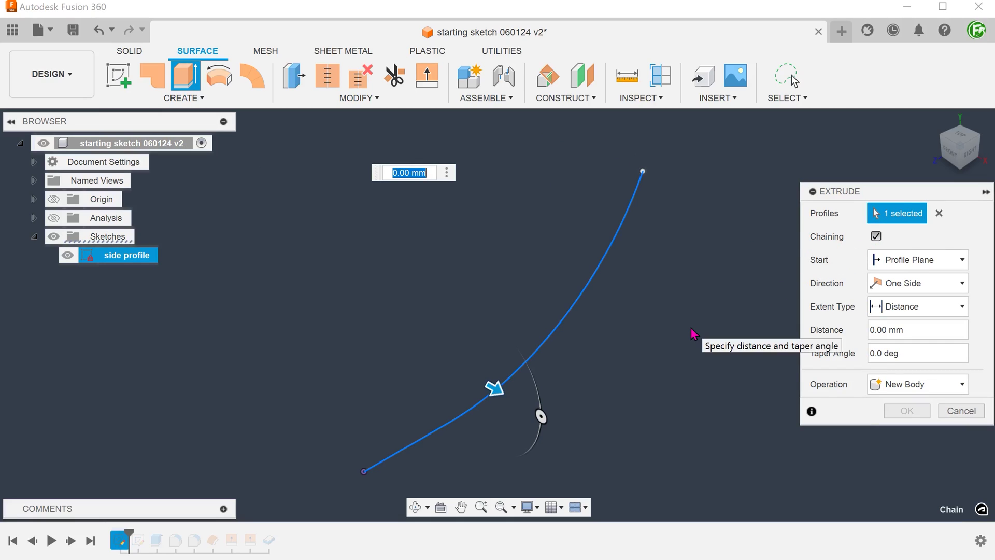
pyautogui.click(891, 283)
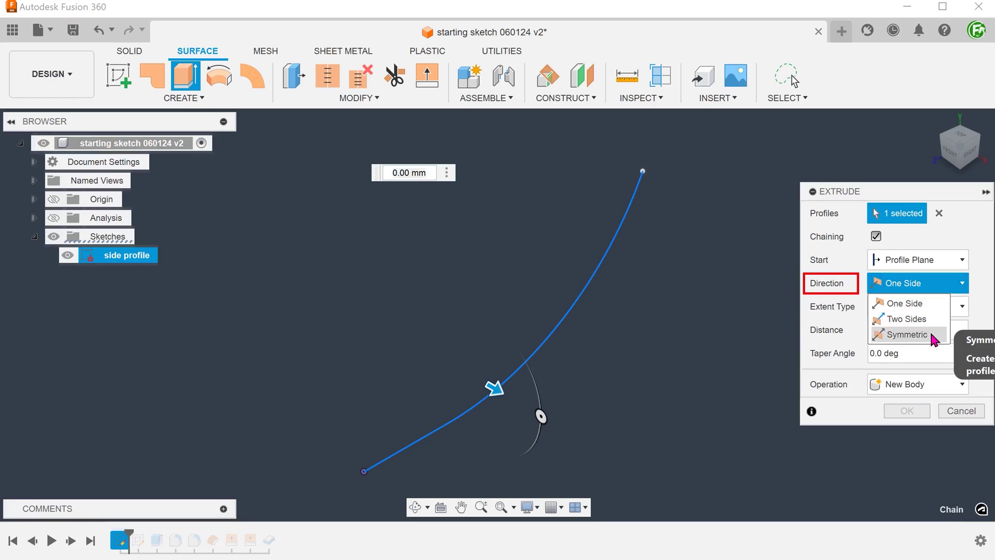
pyautogui.click(907, 334)
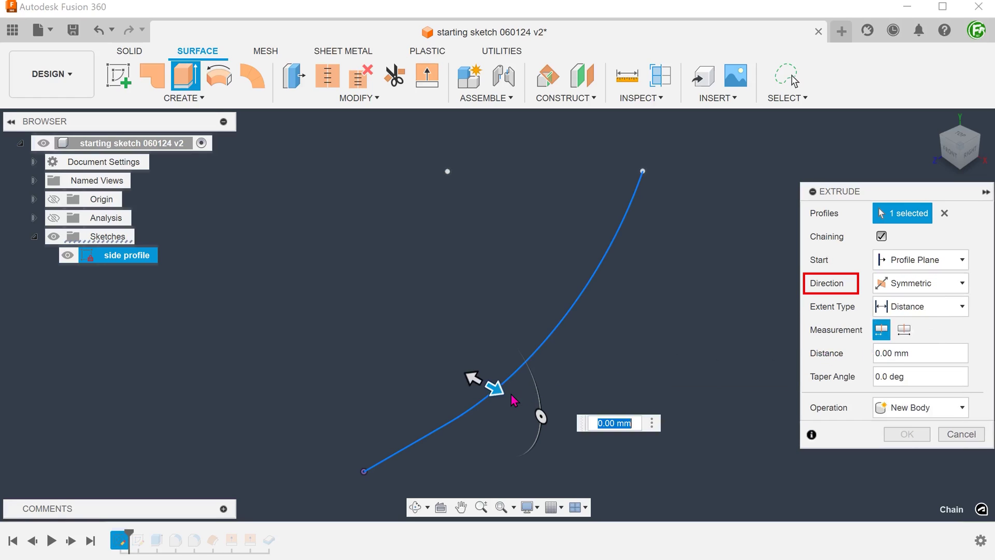
pyautogui.moveTo(494, 389); pyautogui.dragTo(542, 441)
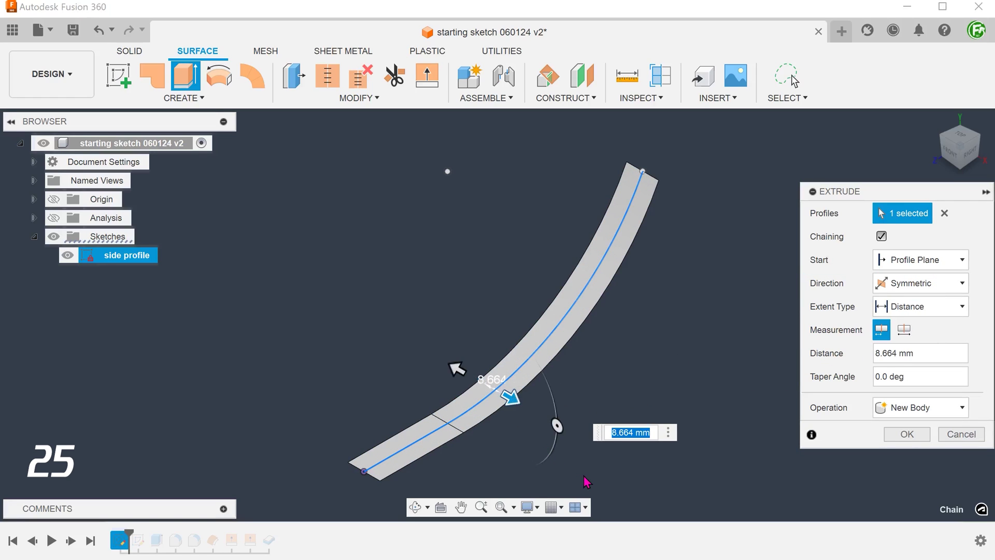
pyautogui.write('25')
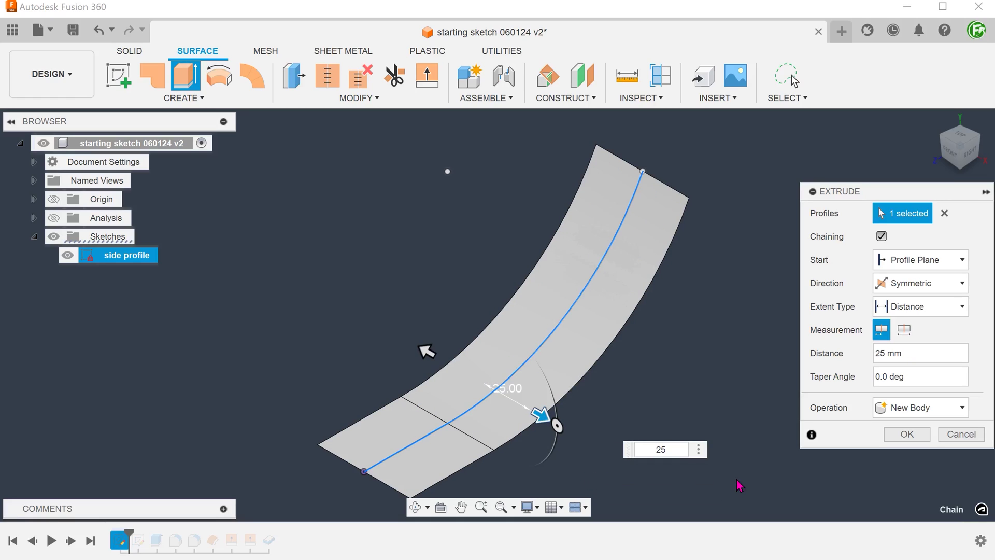
pyautogui.click(905, 434)
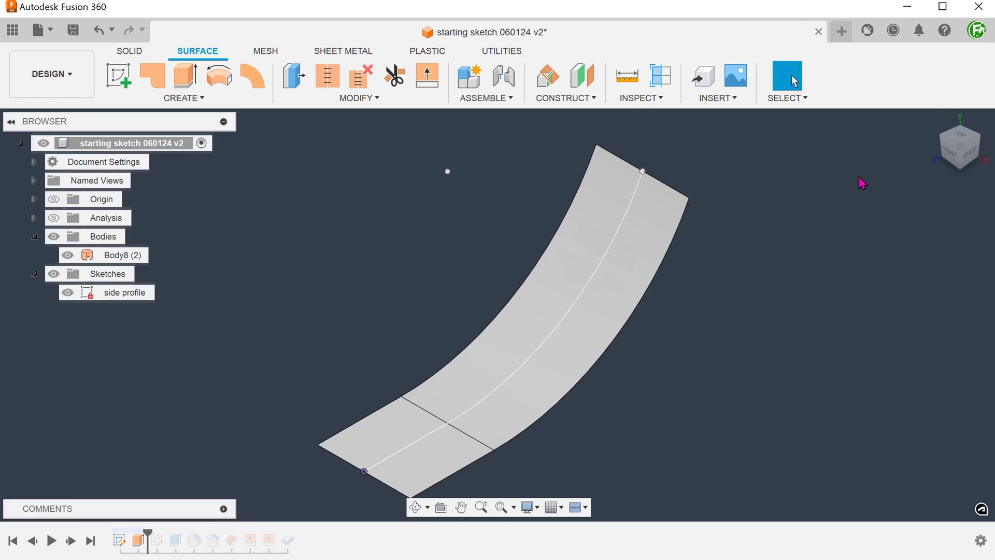
pyautogui.click(935, 126)
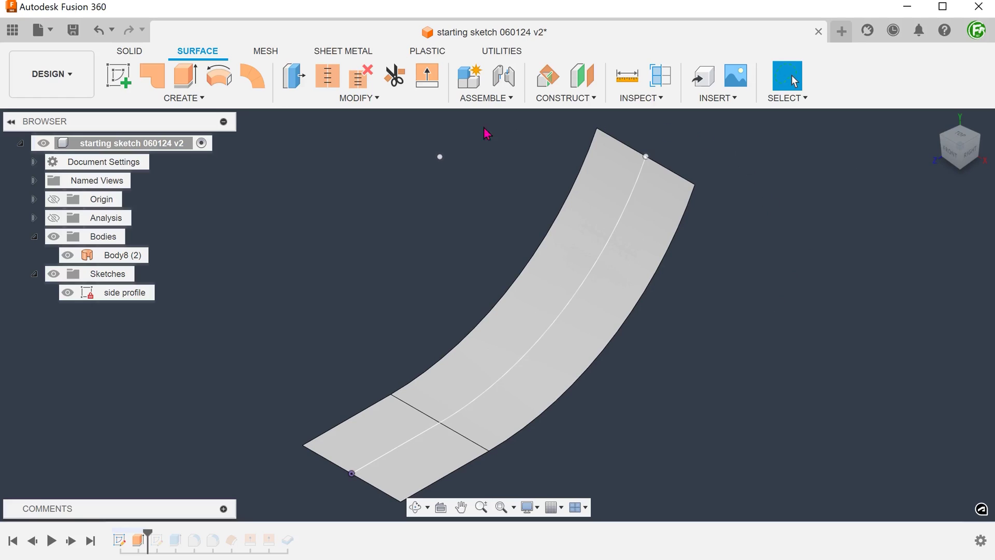
pyautogui.click(67, 292)
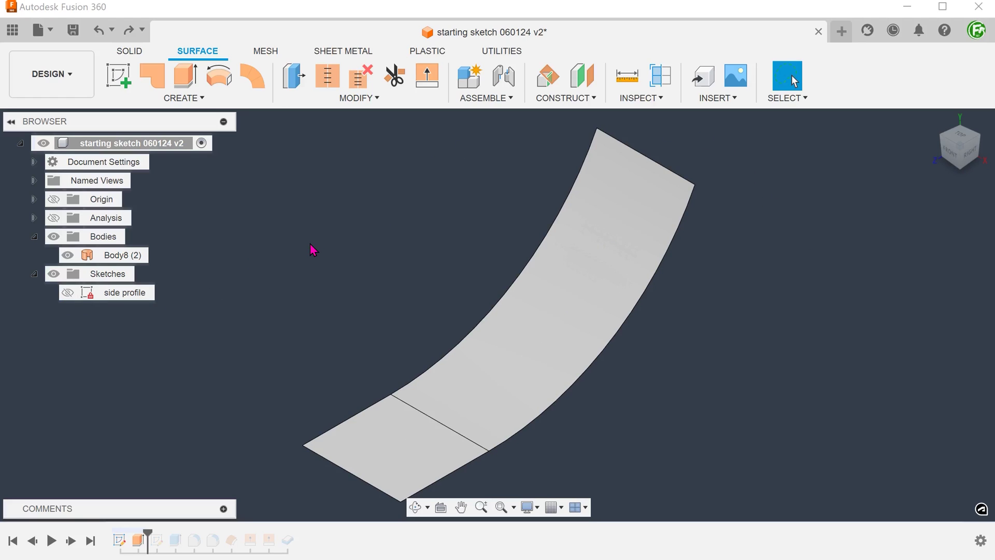
# Create a Normal ruled surface at a distance of -20 mm from the chained perimeter edges of the extruded surface as a new body
pyautogui.click(198, 99)
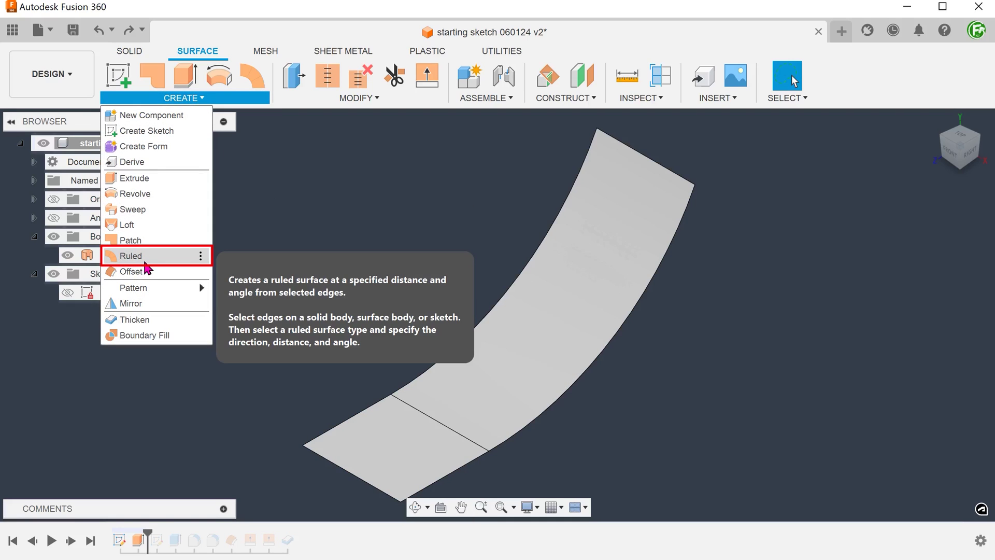
pyautogui.click(130, 255)
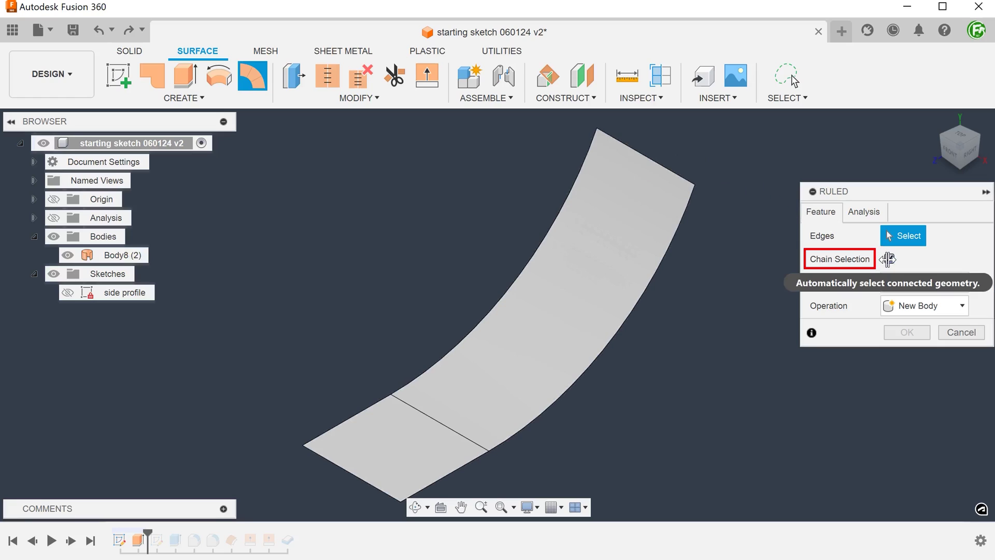
pyautogui.click(888, 259)
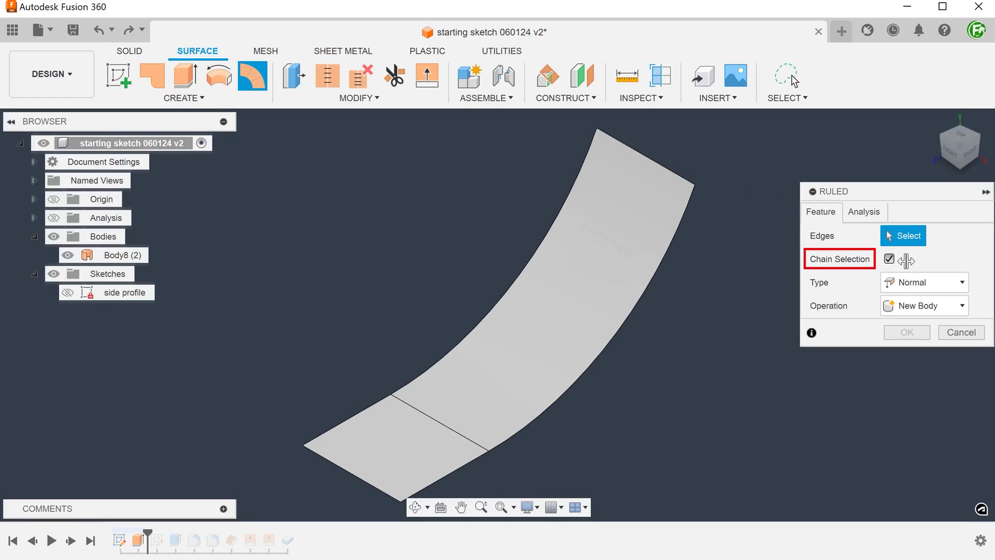
pyautogui.click(654, 277)
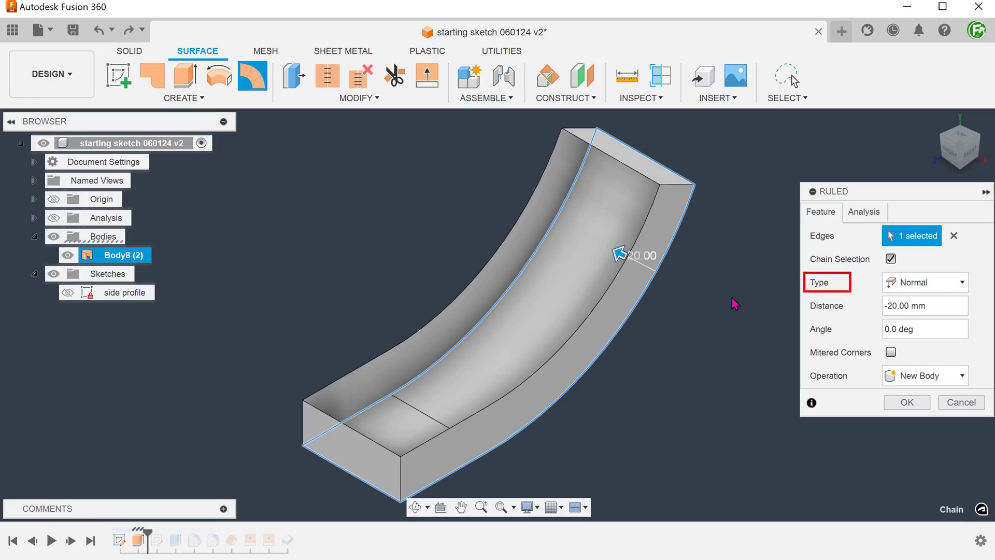
pyautogui.moveTo(618, 253)
pyautogui.mouseDown()
pyautogui.moveTo(600, 237)
pyautogui.moveTo(620, 256)
pyautogui.mouseUp()
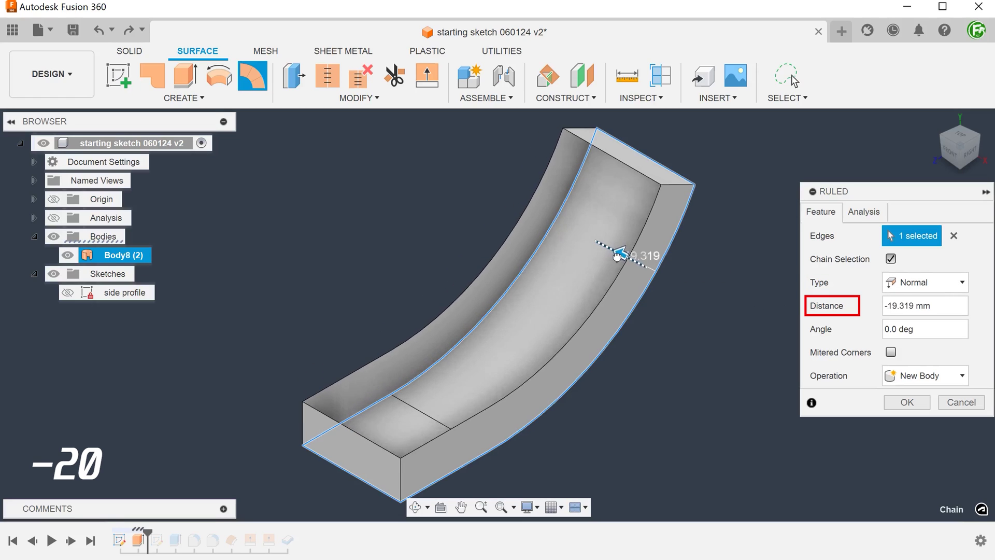
pyautogui.click(883, 305)
pyautogui.write('-20')
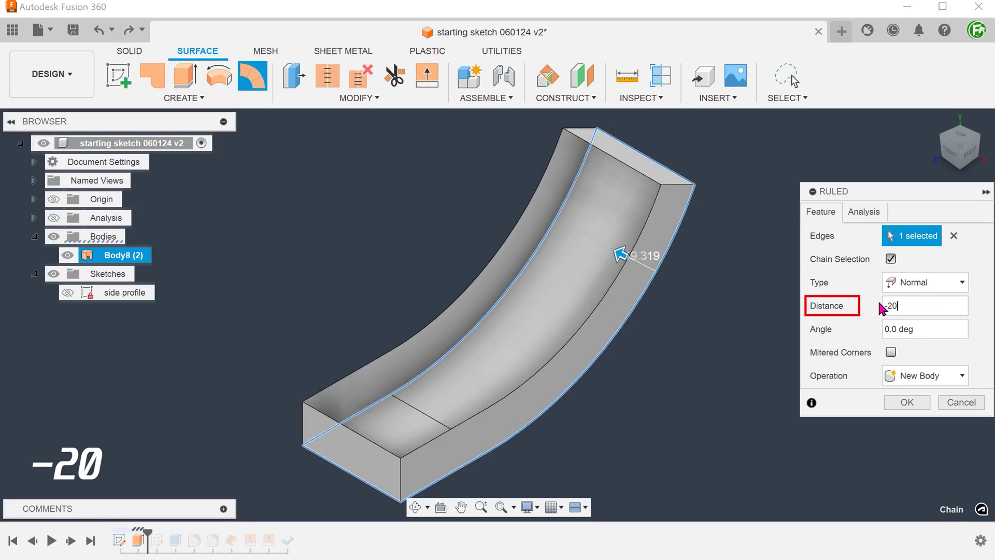
pyautogui.keyDown('shift'); pyautogui.moveTo(744, 335); pyautogui.dragTo(733, 340, button='middle'); pyautogui.keyUp('shift')
pyautogui.click(907, 402)
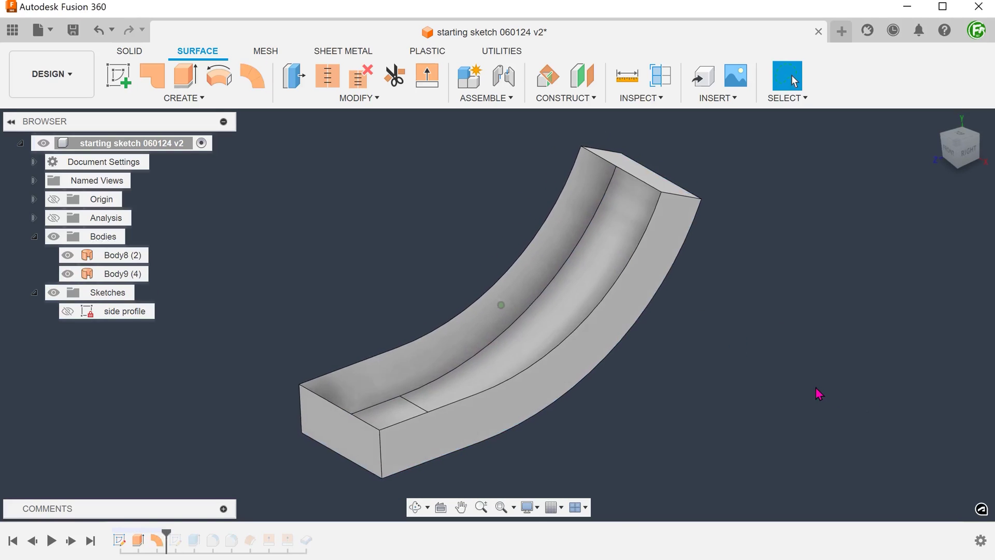
pyautogui.keyDown('shift'); pyautogui.moveTo(815, 387); pyautogui.dragTo(819, 389, button='middle'); pyautogui.keyUp('shift')
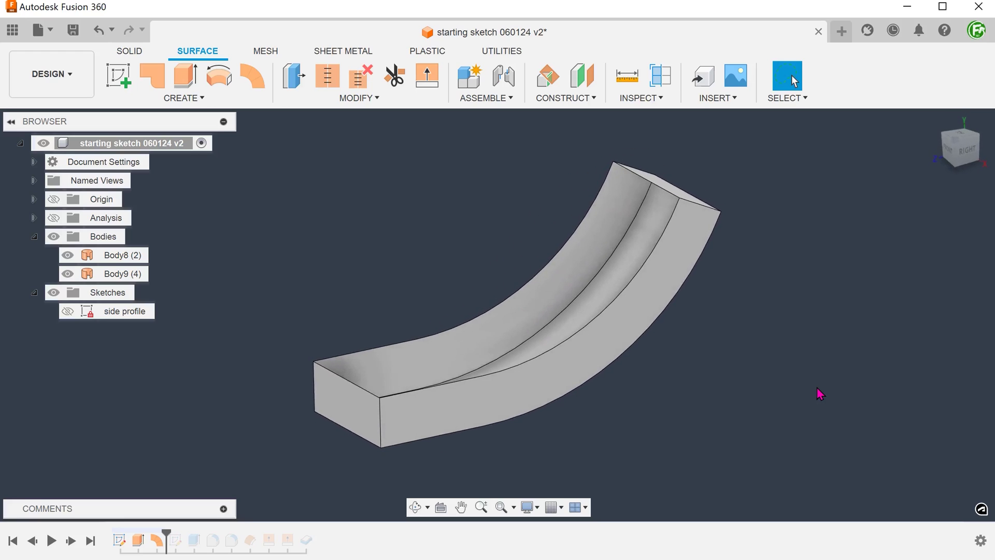
pyautogui.click(933, 120)
pyautogui.keyDown('shift'); pyautogui.moveTo(542, 174); pyautogui.dragTo(445, 178, button='middle'); pyautogui.keyUp('shift')
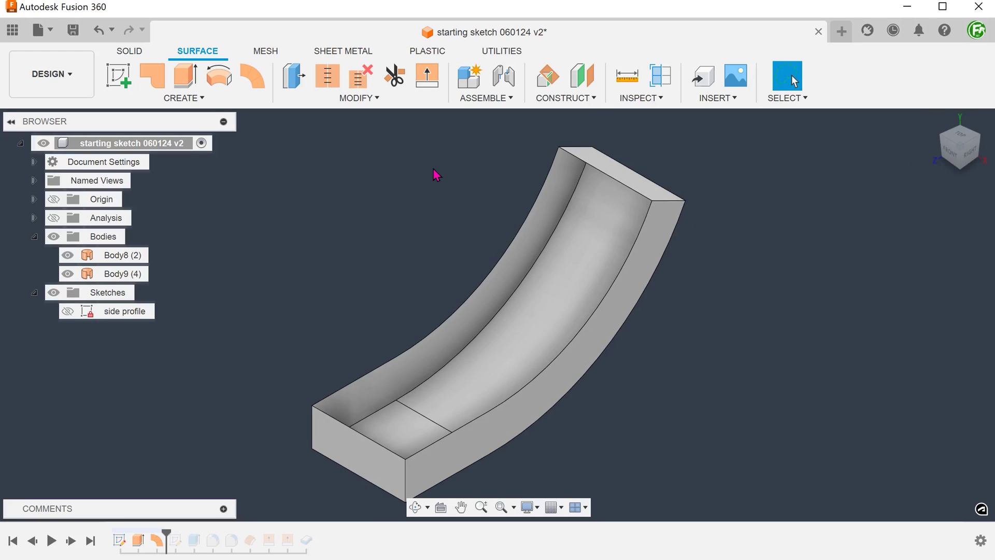
pyautogui.press('f')
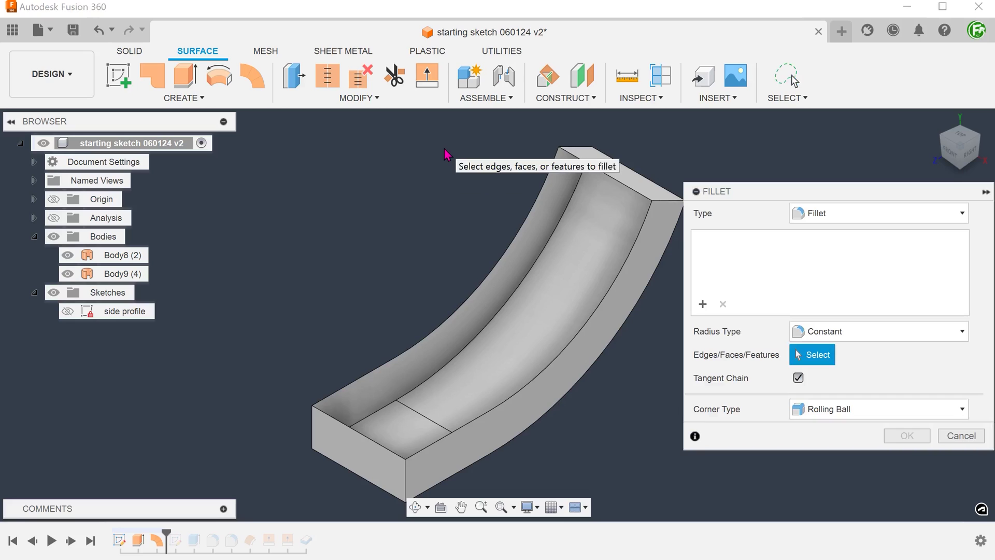
pyautogui.keyDown('shift'); pyautogui.moveTo(435, 155); pyautogui.dragTo(633, 207, button='middle'); pyautogui.keyUp('shift')
pyautogui.click(582, 198)
pyautogui.keyDown('shift'); pyautogui.moveTo(621, 244); pyautogui.dragTo(602, 279, button='middle'); pyautogui.keyUp('shift')
pyautogui.moveTo(560, 218); pyautogui.dragTo(539, 222)
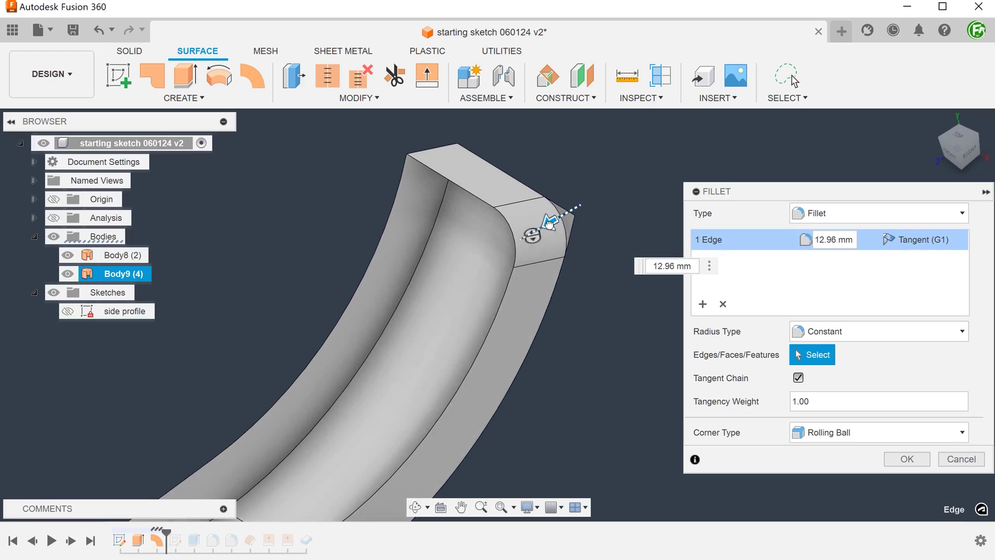
pyautogui.keyDown('shift'); pyautogui.moveTo(602, 305); pyautogui.dragTo(600, 296, button='middle'); pyautogui.keyUp('shift')
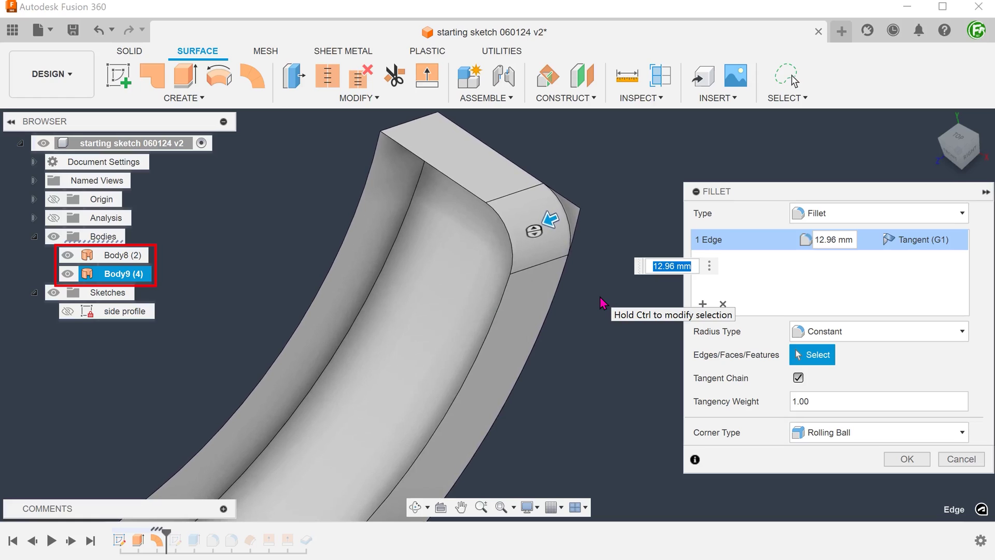
pyautogui.click(960, 459)
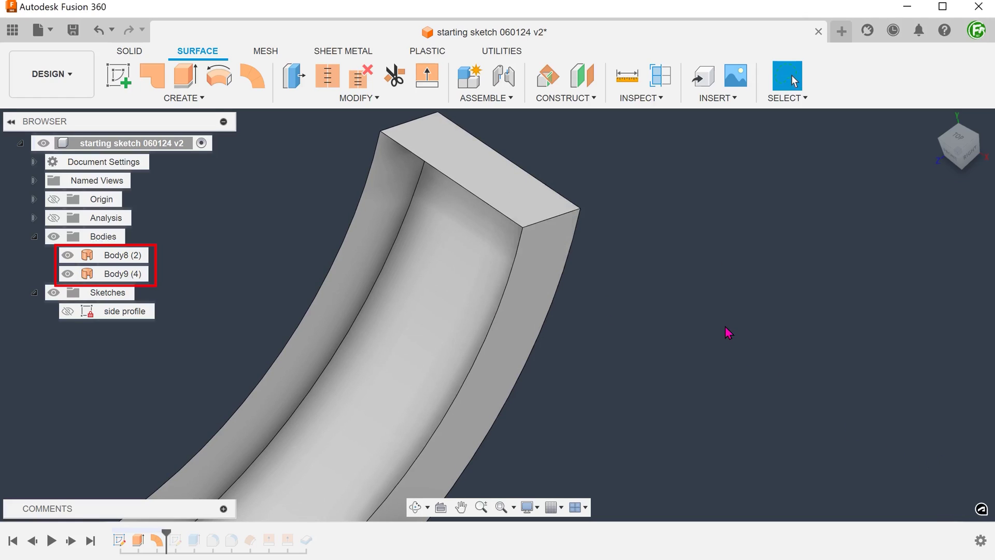
# Stitch the extruded surface and the ruled side walls together into one new body
pyautogui.click(934, 126)
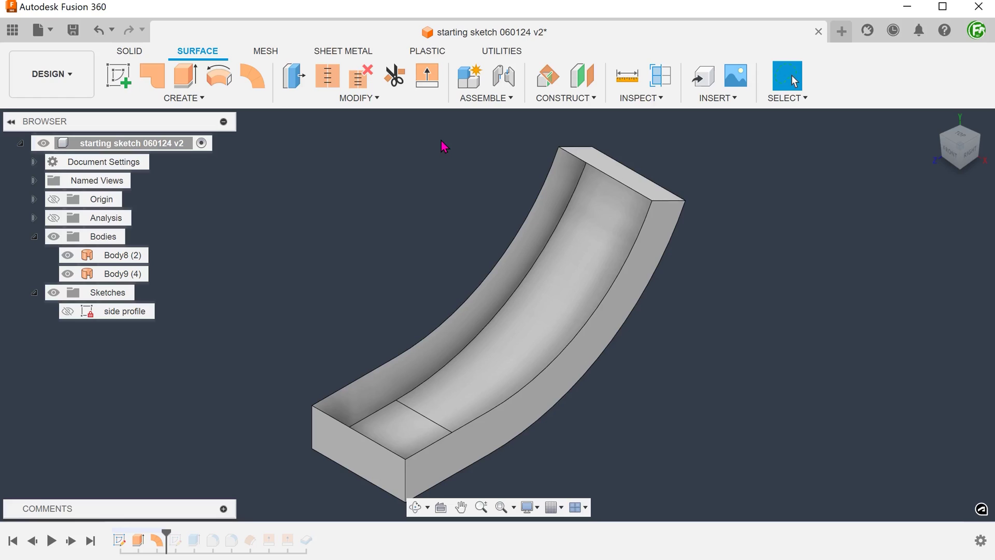
pyautogui.click(357, 99)
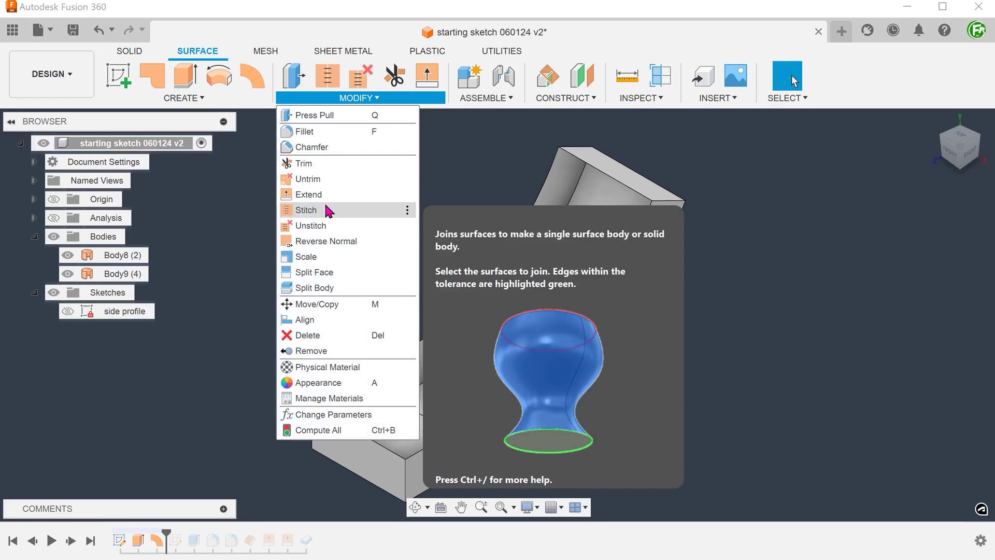
pyautogui.click(310, 210)
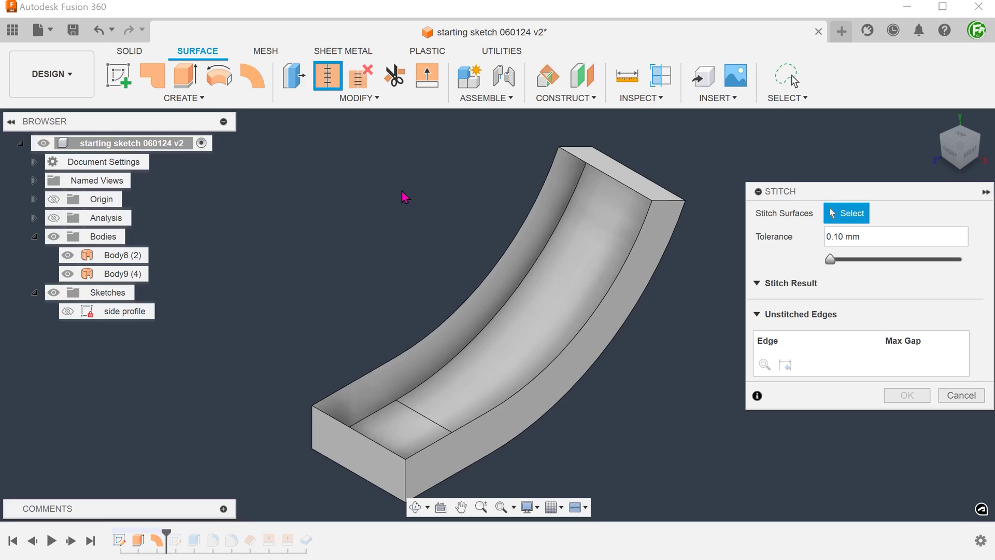
pyautogui.click(133, 257)
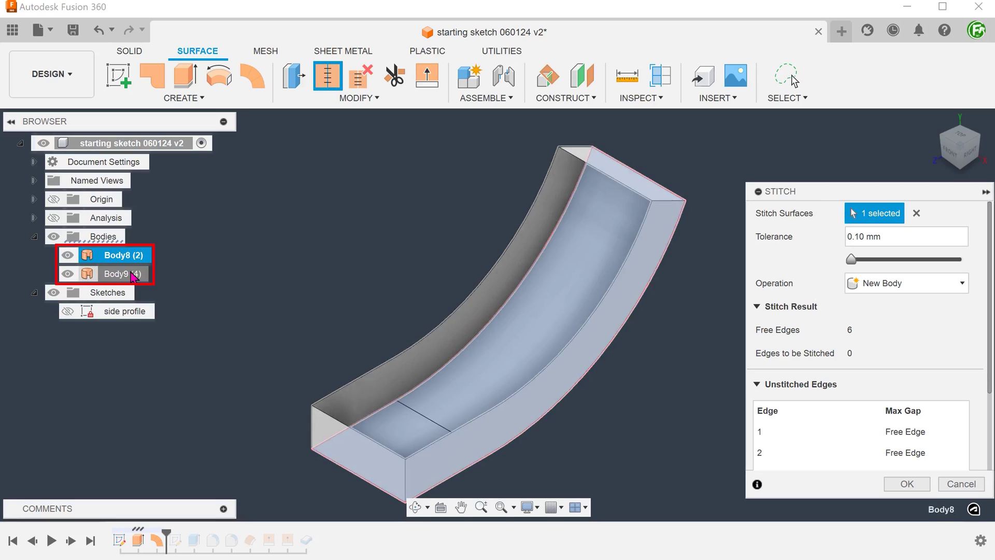
pyautogui.click(136, 274)
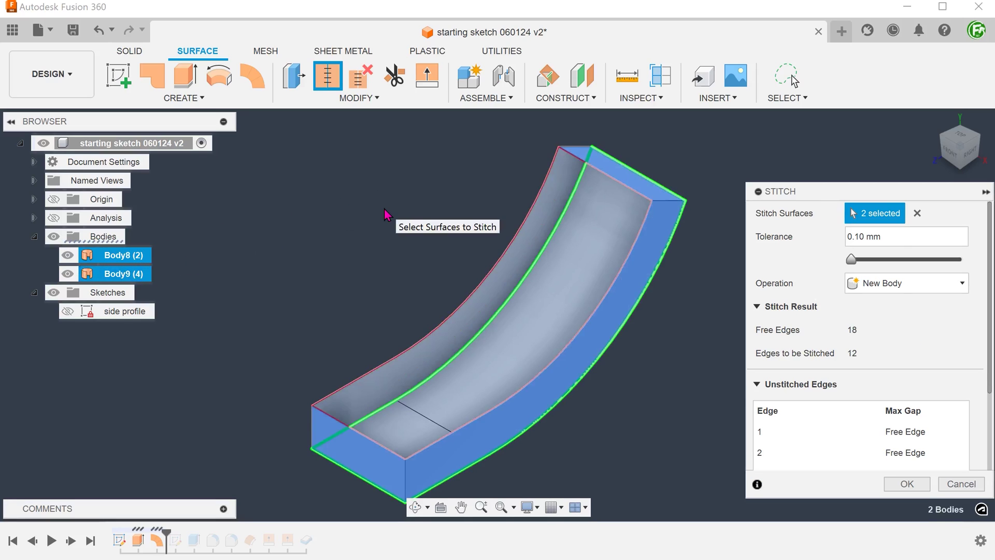
pyautogui.click(887, 483)
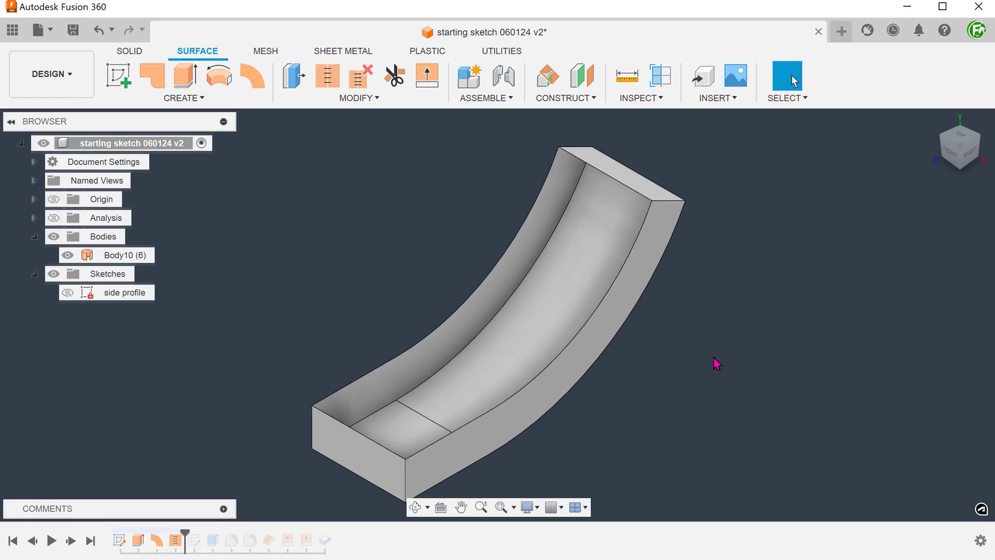
# Fillet the four corner edges of the stitched surface body's side walls with a constant 20 mm radius
pyautogui.press('f')
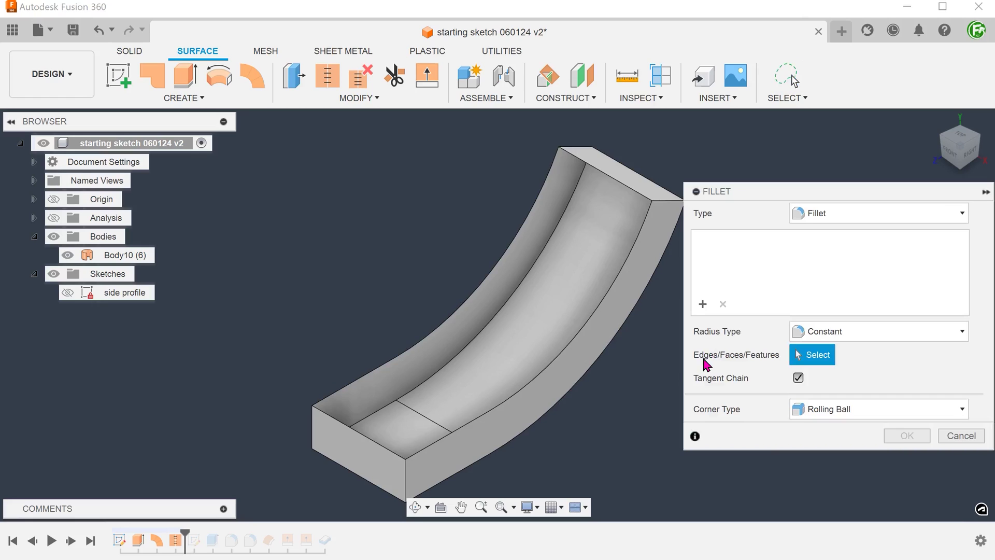
pyautogui.keyDown('shift'); pyautogui.moveTo(645, 376); pyautogui.dragTo(461, 450, button='middle'); pyautogui.keyUp('shift')
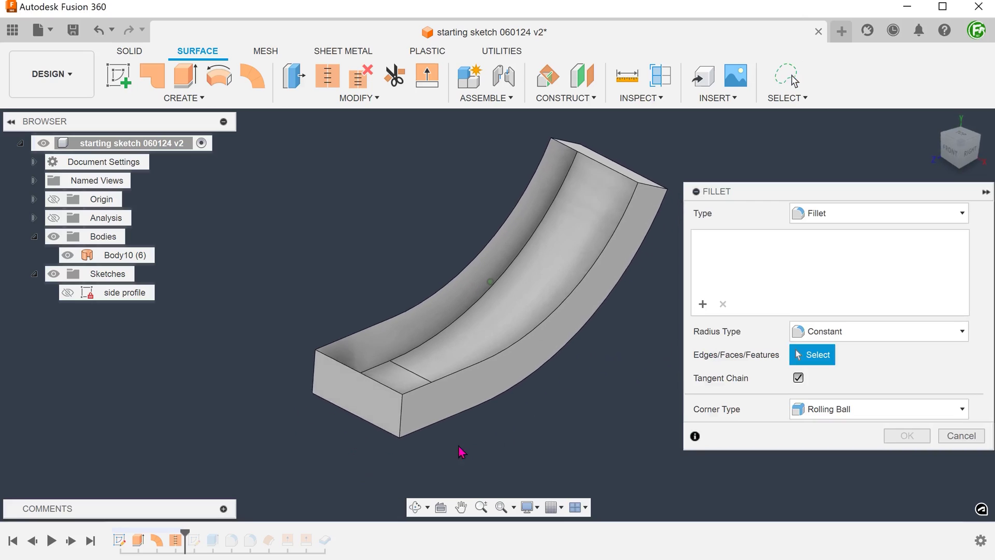
pyautogui.click(405, 421)
pyautogui.keyDown('shift'); pyautogui.moveTo(405, 421); pyautogui.dragTo(333, 393, button='middle'); pyautogui.keyUp('shift')
pyautogui.click(334, 393)
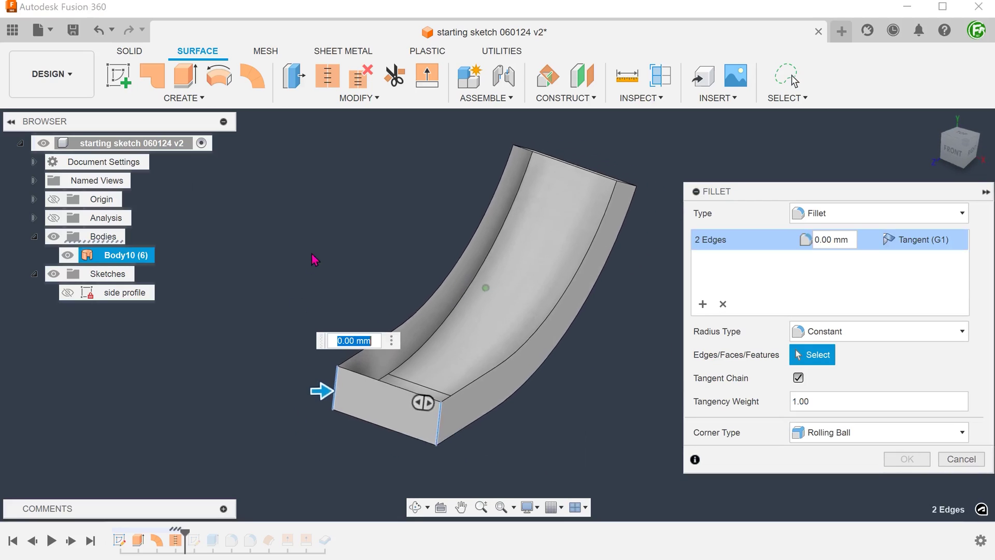
pyautogui.keyDown('shift'); pyautogui.moveTo(314, 259); pyautogui.dragTo(501, 167, button='middle'); pyautogui.keyUp('shift')
pyautogui.click(593, 215)
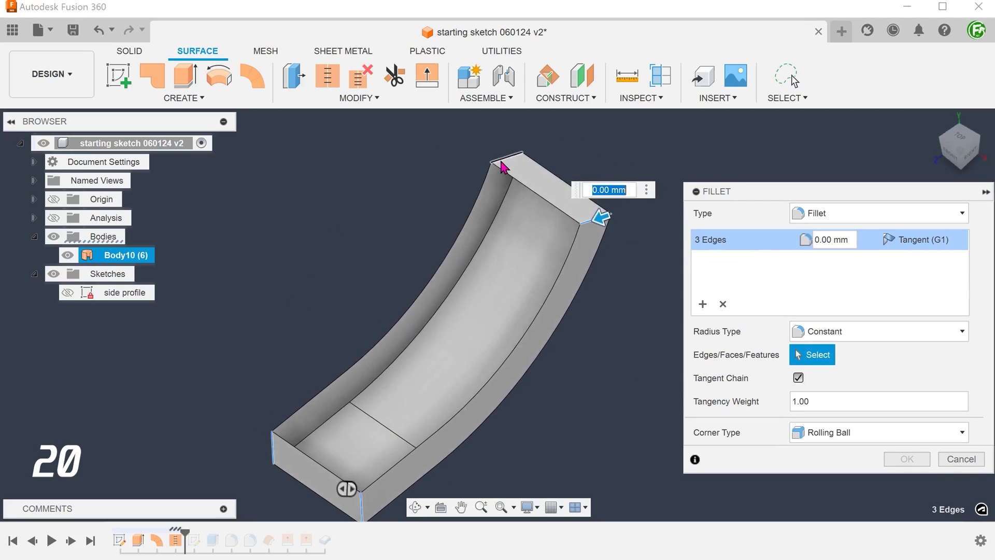
pyautogui.click(502, 166)
pyautogui.write('20')
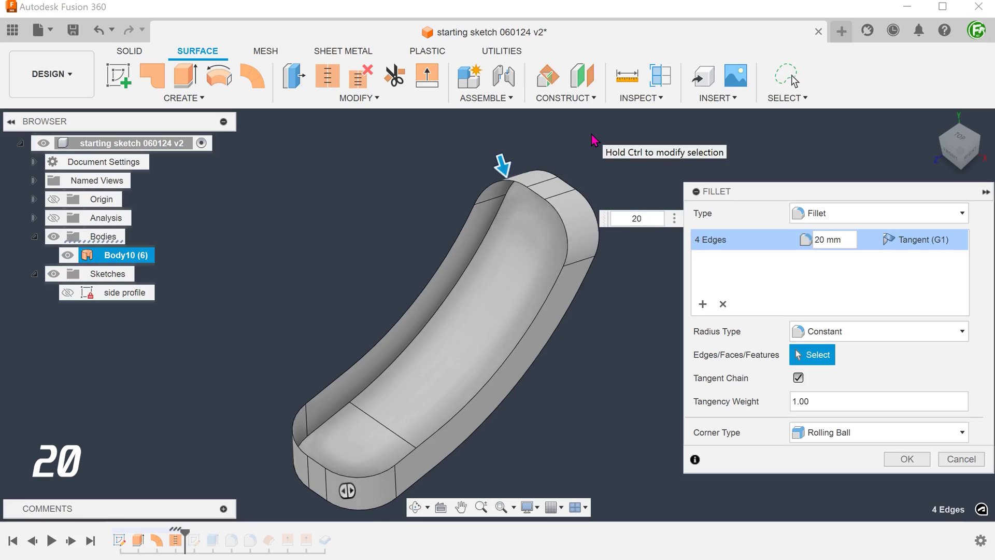
pyautogui.click(907, 459)
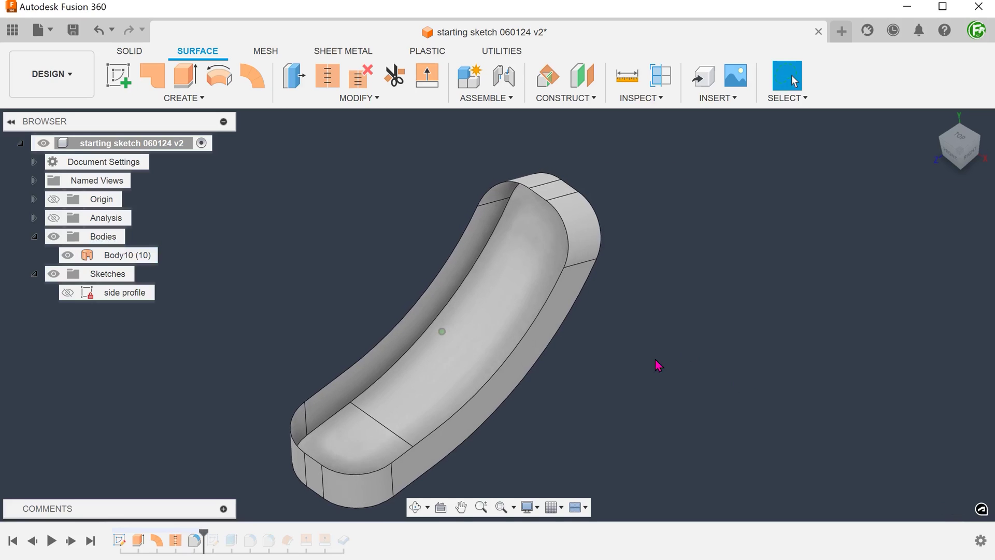
pyautogui.keyDown('shift'); pyautogui.moveTo(654, 359); pyautogui.dragTo(655, 366, button='middle'); pyautogui.keyUp('shift')
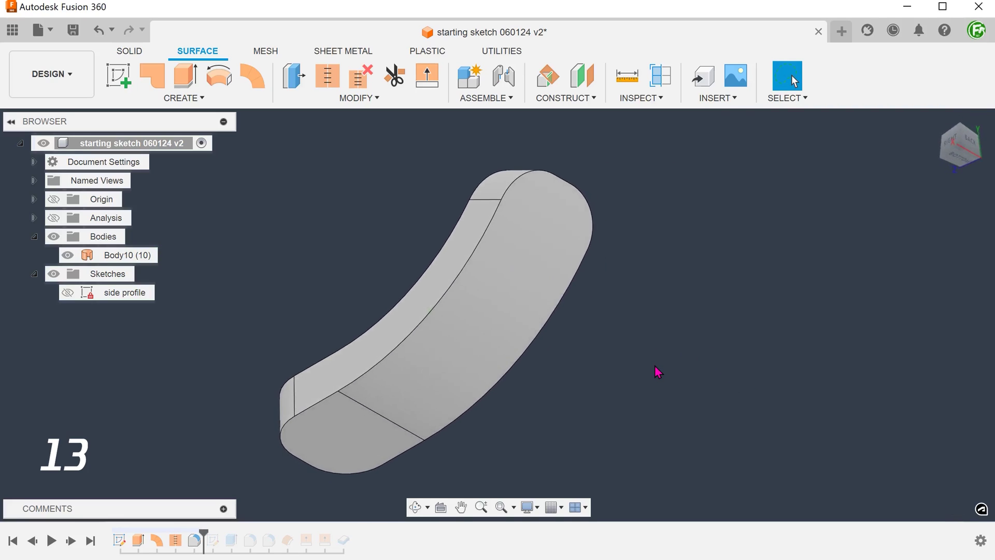
# Fillet the tangent-chained edge loop around the surface body's outer bottom face with a constant 13 mm radius
pyautogui.press('f')
pyautogui.click(455, 289)
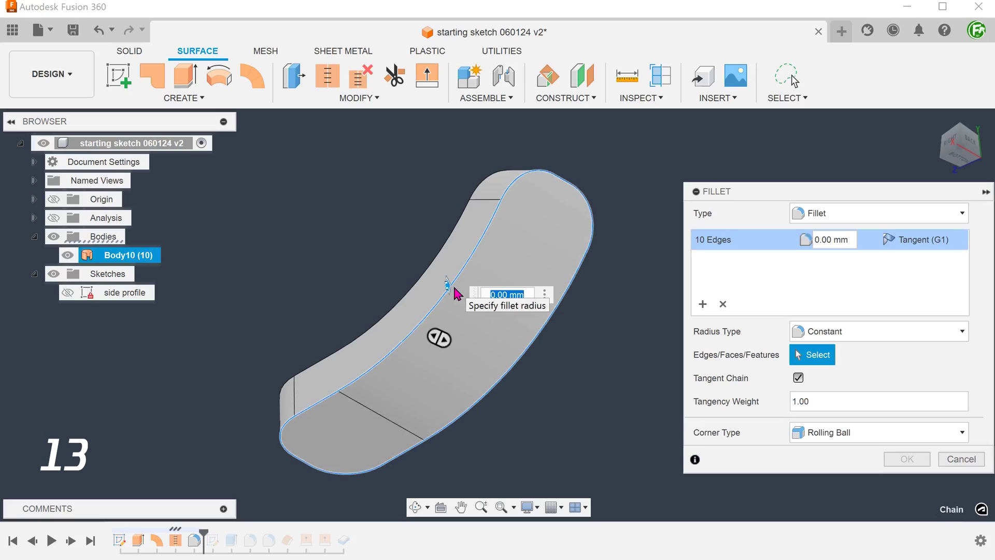
pyautogui.write('13')
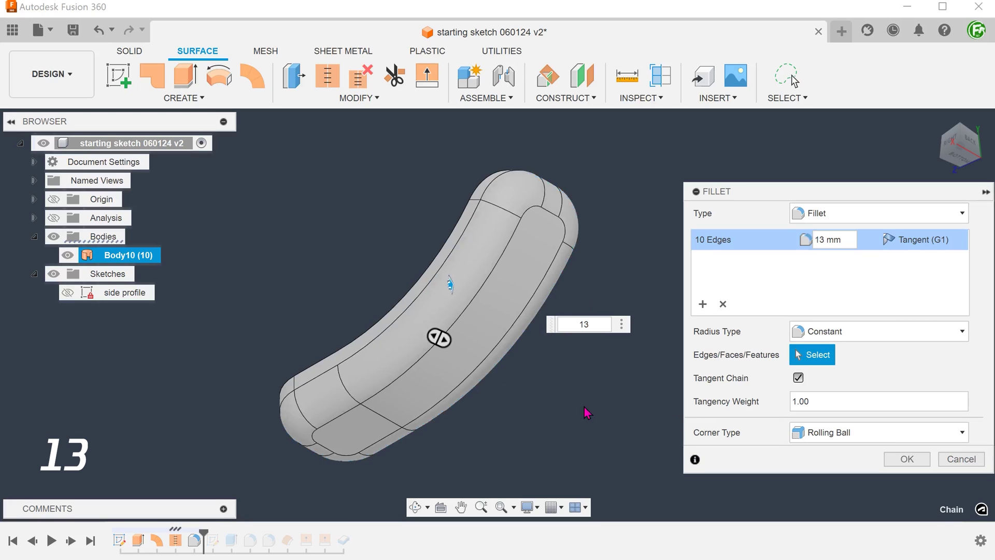
pyautogui.click(906, 459)
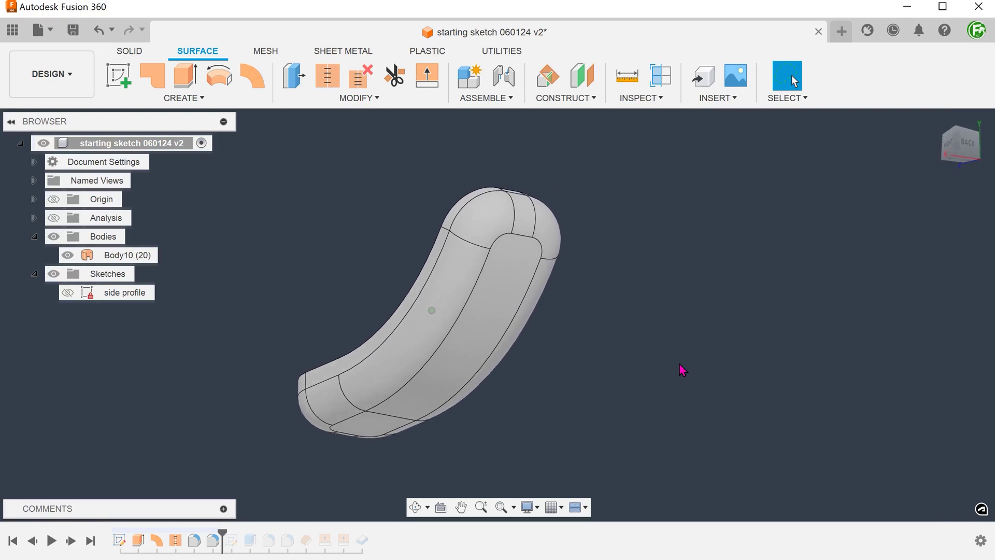
# Delete the two bottom faces of the filleted surface body, the long curved one and the flat end one
pyautogui.click(933, 123)
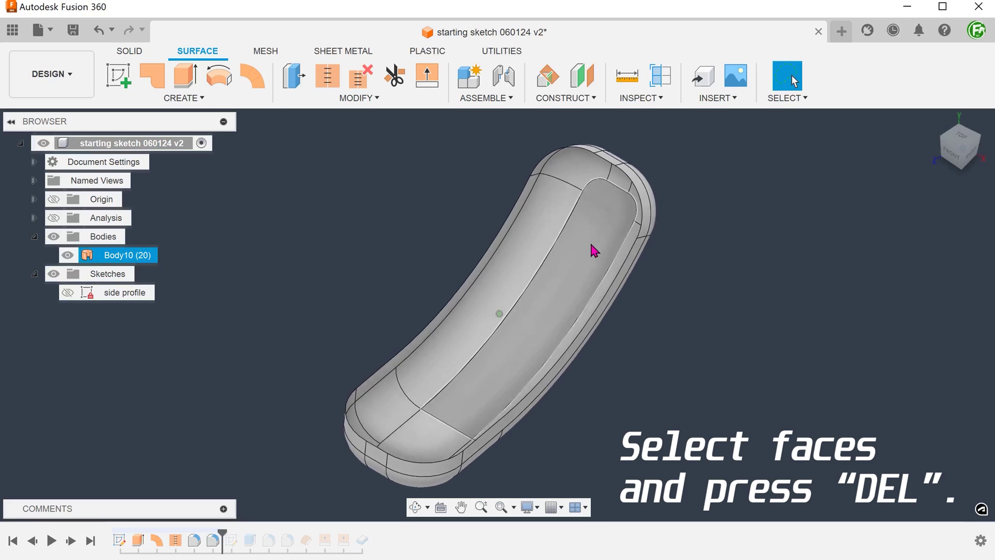
pyautogui.click(593, 245)
pyautogui.press('Delete')
pyautogui.click(433, 437)
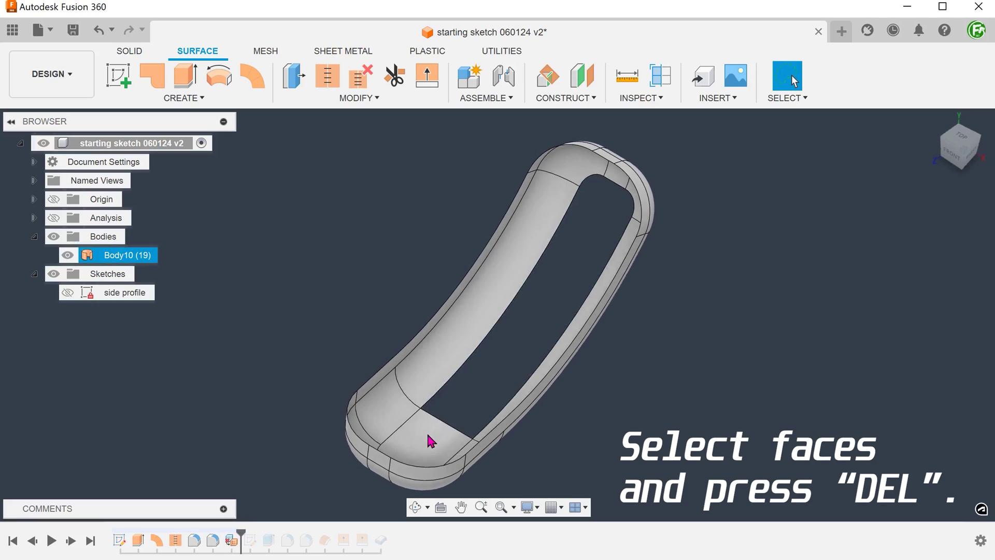
pyautogui.keyDown('shift'); pyautogui.click(451, 435); pyautogui.keyUp('shift')
pyautogui.press('Delete')
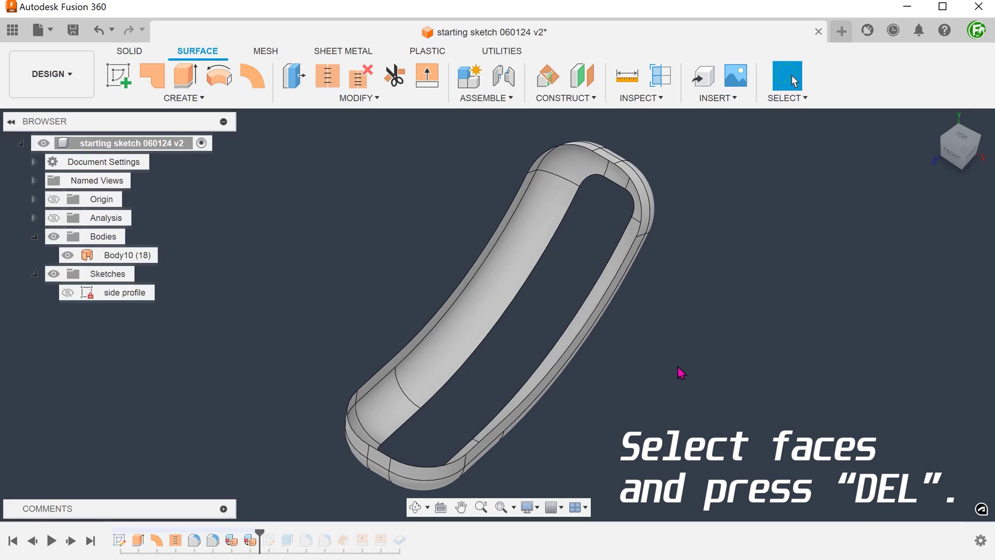
# Delete the long side wall strip and the adjoining rounded corner wall faces at both of its ends
pyautogui.keyDown('shift'); pyautogui.moveTo(681, 373); pyautogui.dragTo(456, 395, button='middle'); pyautogui.keyUp('shift')
pyautogui.click(458, 393)
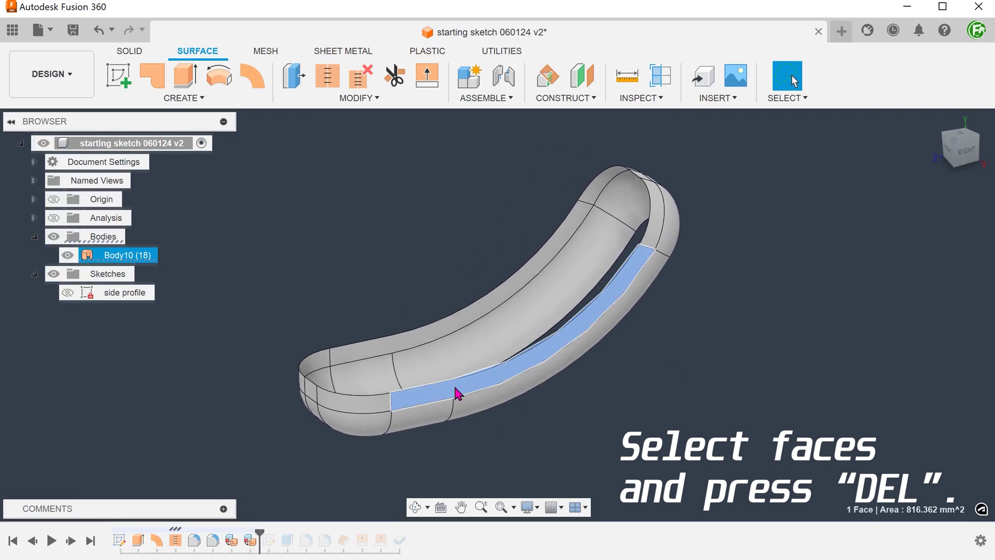
pyautogui.press('Delete')
pyautogui.keyDown('shift'); pyautogui.moveTo(279, 467); pyautogui.dragTo(396, 406, button='middle'); pyautogui.keyUp('shift')
pyautogui.click(400, 416)
pyautogui.press('Delete')
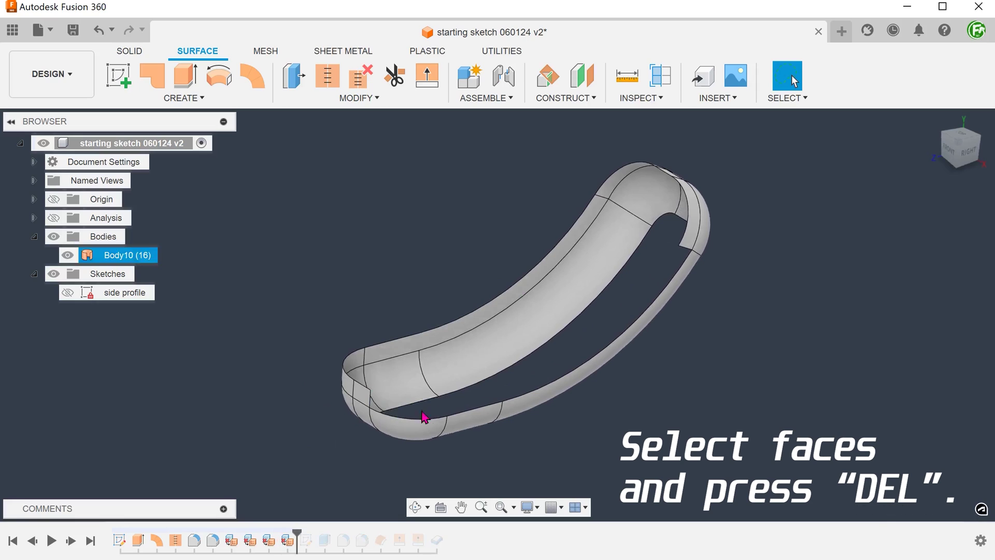
pyautogui.keyDown('shift'); pyautogui.moveTo(744, 381); pyautogui.dragTo(721, 284, button='middle'); pyautogui.keyUp('shift')
pyautogui.click(713, 240)
pyautogui.press('Delete')
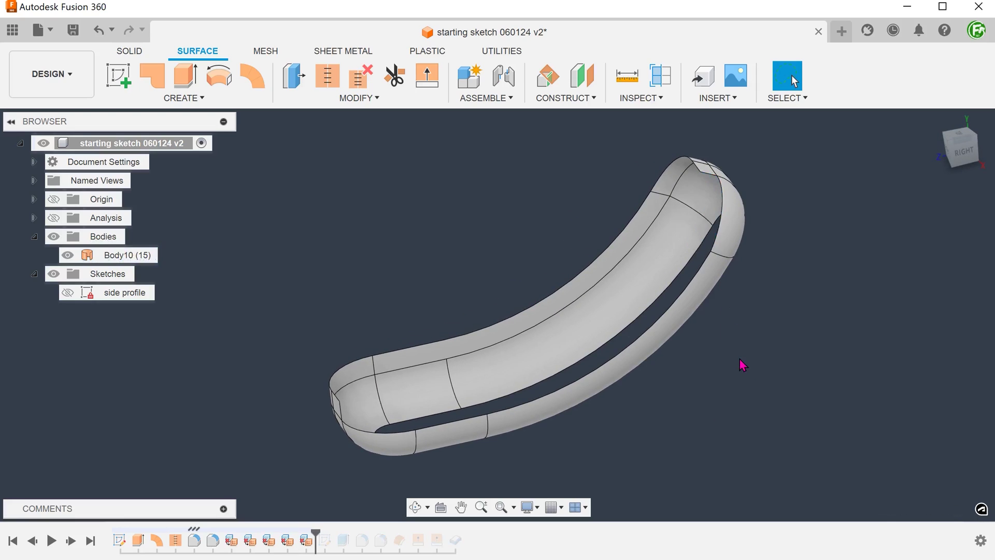
# Examine the remaining wall faces around the cut-away side of the surface body
pyautogui.keyDown('shift'); pyautogui.moveTo(243, 451); pyautogui.dragTo(237, 351, button='middle'); pyautogui.keyUp('shift')
pyautogui.click(410, 409)
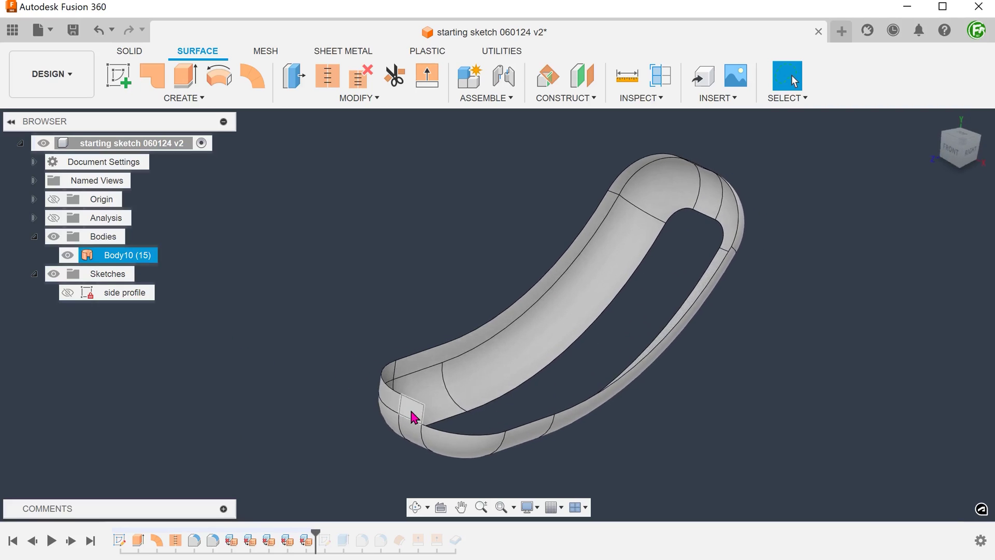
pyautogui.click(395, 407)
pyautogui.keyDown('shift'); pyautogui.moveTo(395, 407); pyautogui.dragTo(624, 204, button='middle'); pyautogui.keyUp('shift')
pyautogui.click(425, 370)
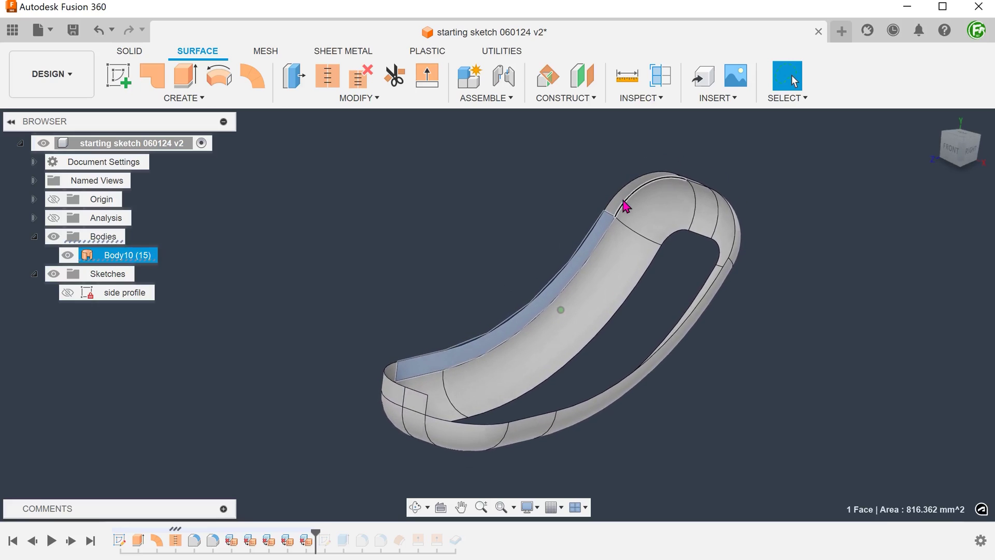
pyautogui.click(457, 206)
pyautogui.keyDown('shift'); pyautogui.moveTo(458, 207); pyautogui.dragTo(400, 214, button='middle'); pyautogui.keyUp('shift')
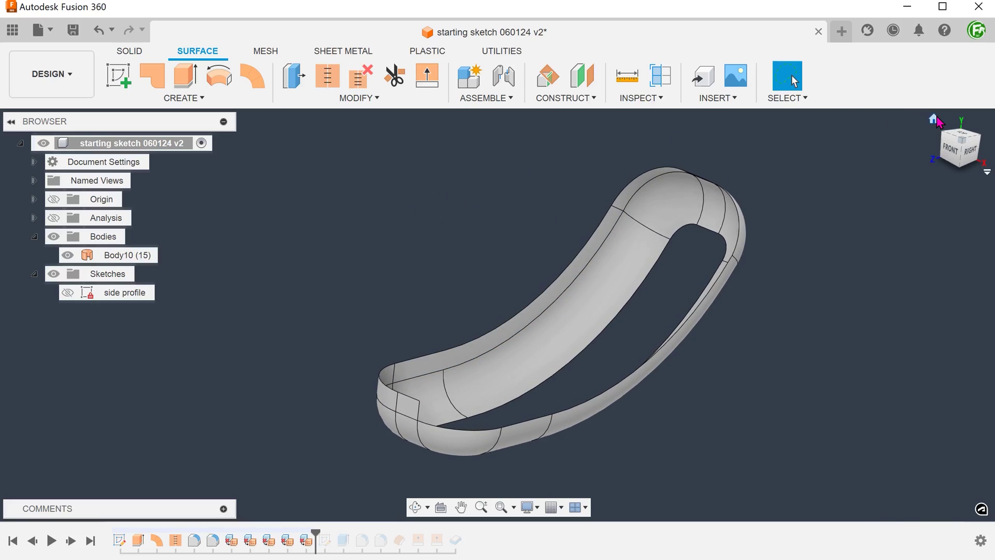
pyautogui.click(933, 119)
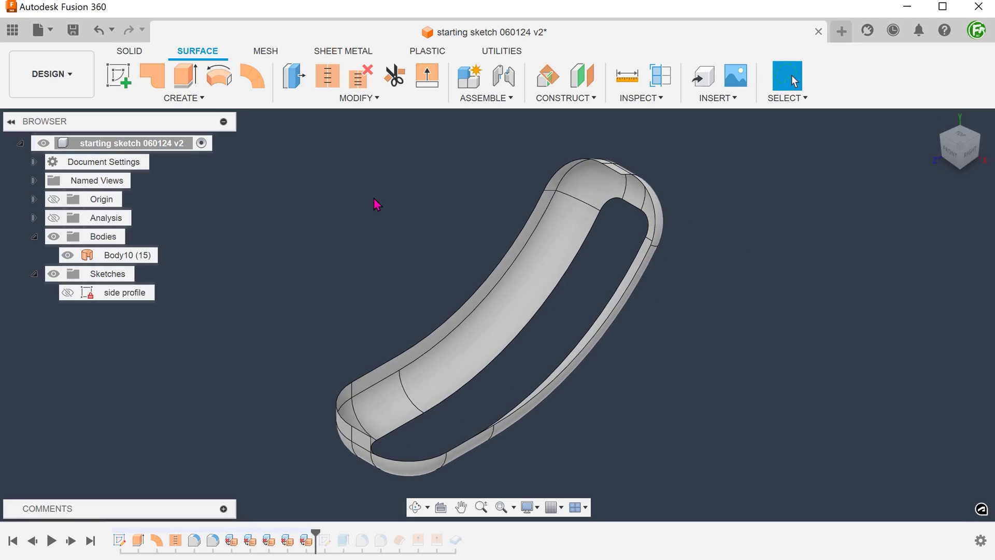
# Thicken the chained faces of the opened surface body by 1 mm to one side as a new body
pyautogui.click(190, 99)
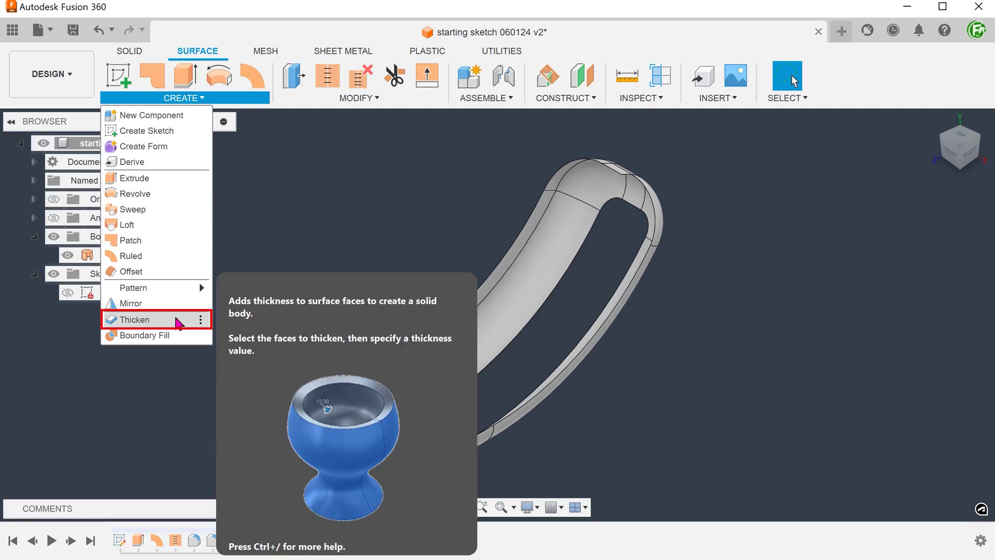
pyautogui.click(178, 323)
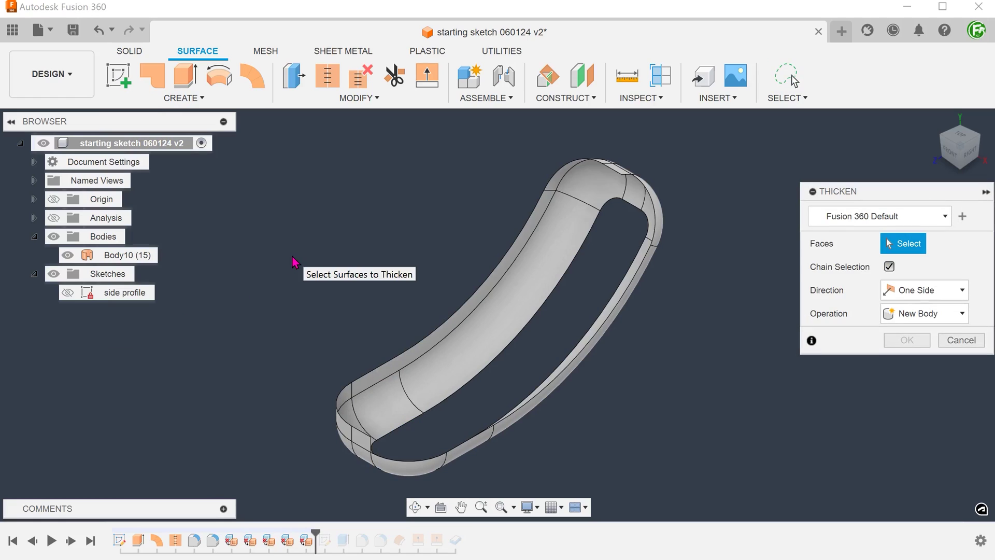
pyautogui.click(526, 269)
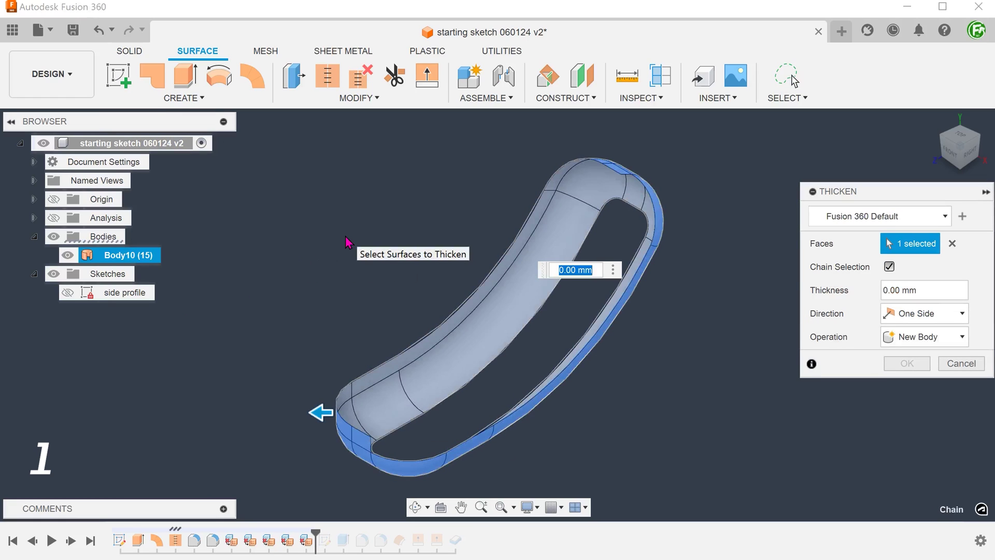
pyautogui.write('1')
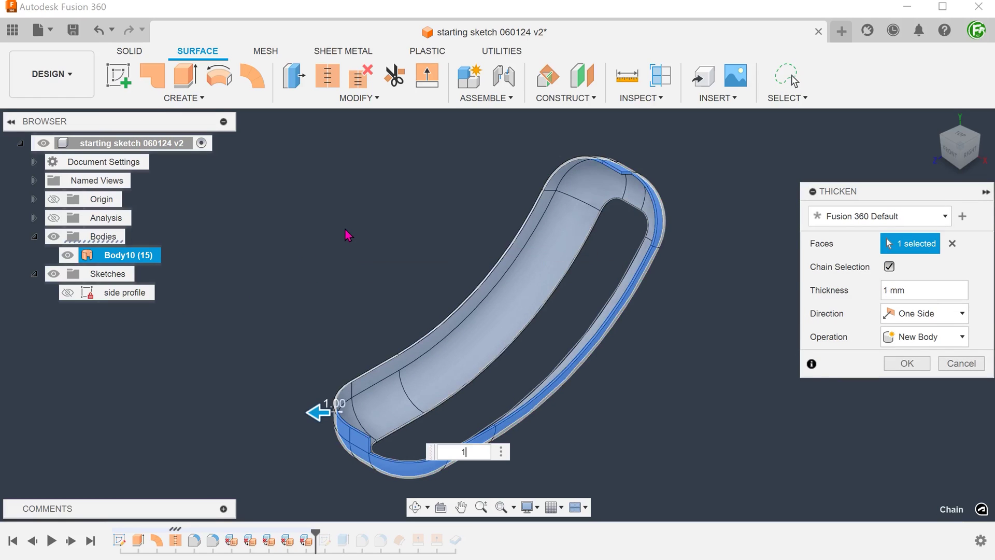
pyautogui.press('Return')
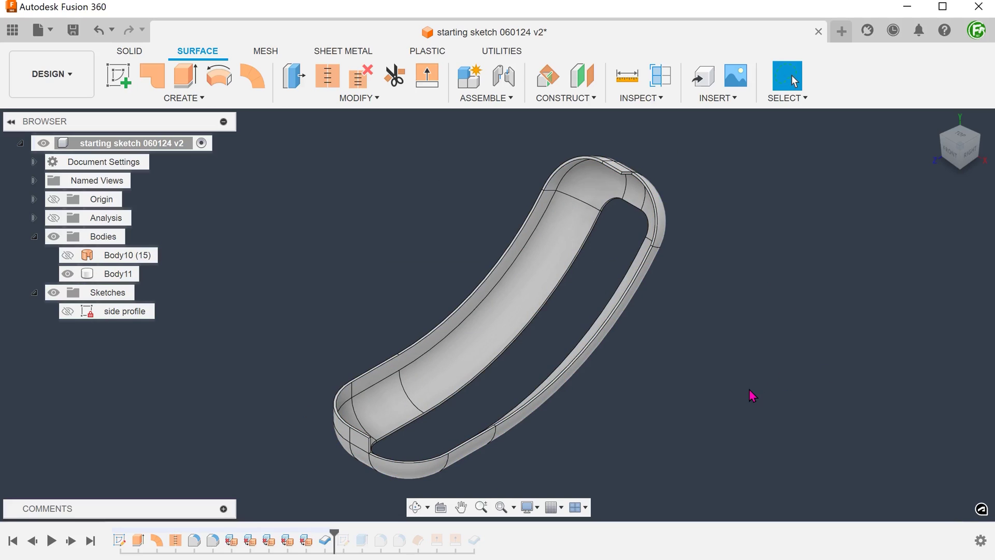
pyautogui.keyDown('shift'); pyautogui.moveTo(749, 390); pyautogui.dragTo(394, 181, button='middle'); pyautogui.keyUp('shift')
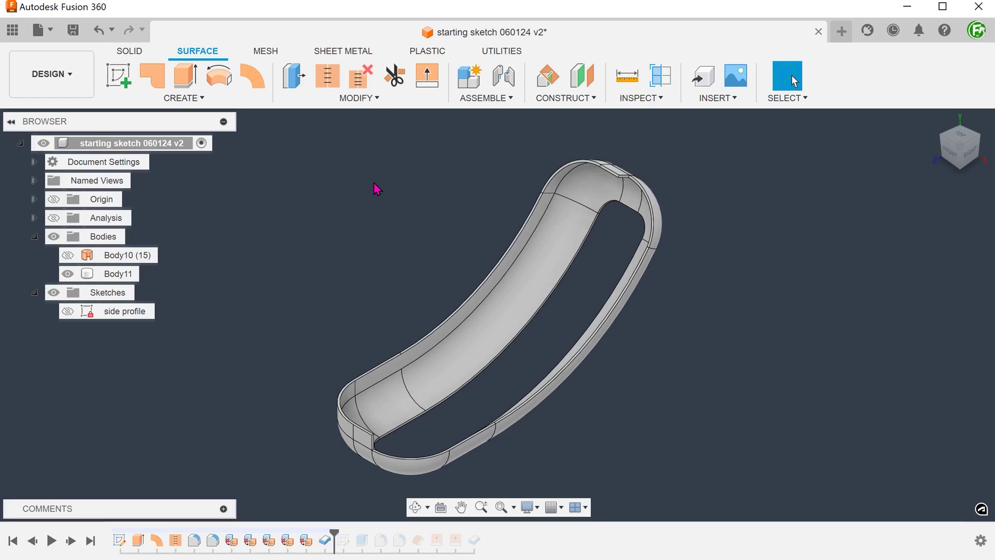
# Delete the thicken feature and the five delete-face features from the design history
pyautogui.click(326, 541)
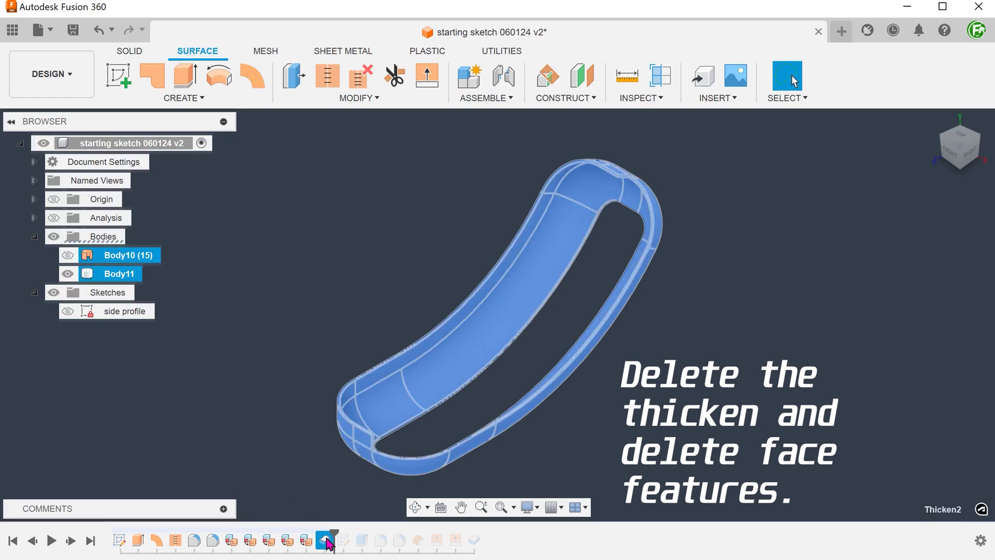
pyautogui.keyDown('shift'); pyautogui.click(232, 541); pyautogui.keyUp('shift')
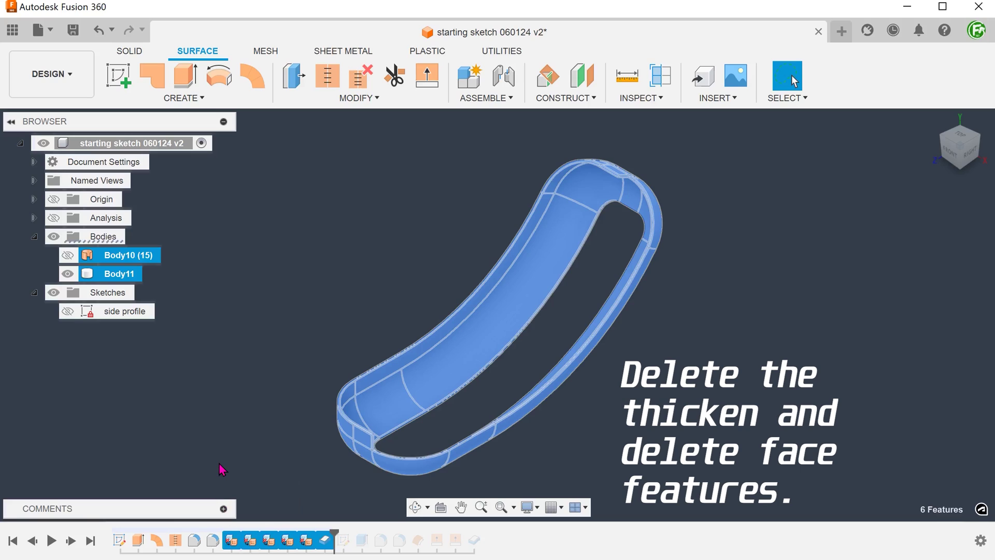
pyautogui.press('Delete')
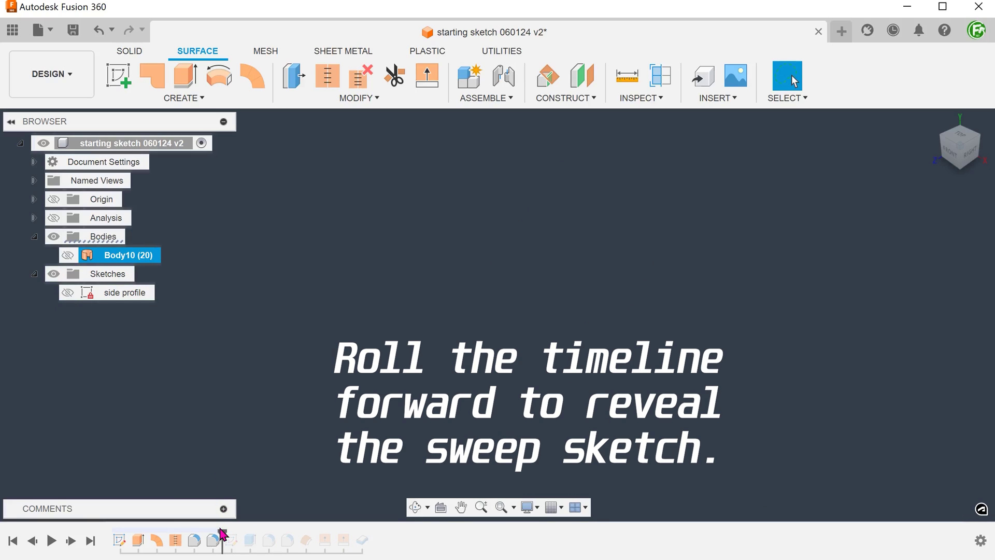
# Roll the design history forward past the sweep sketch, and show that sketch and the surface body
pyautogui.moveTo(222, 530); pyautogui.dragTo(237, 529)
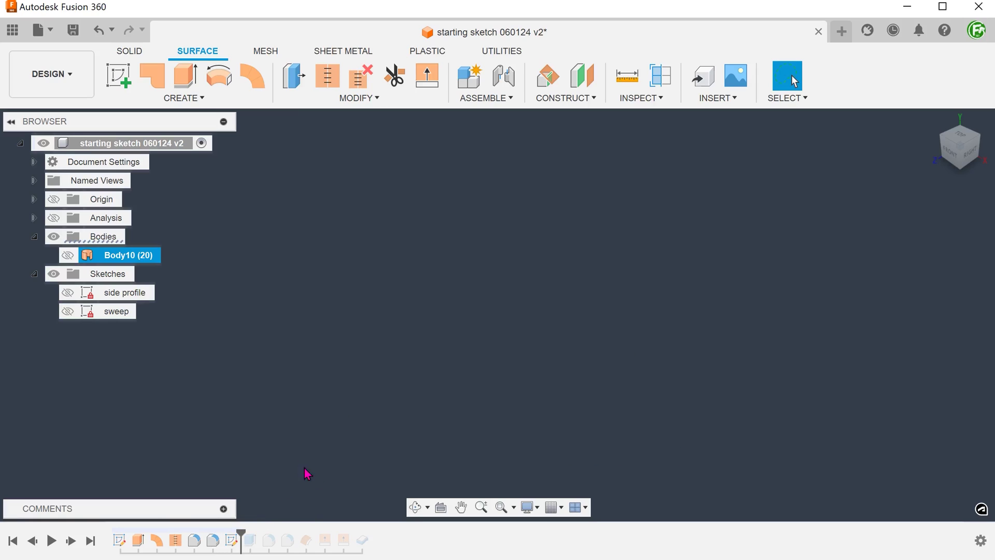
pyautogui.click(70, 316)
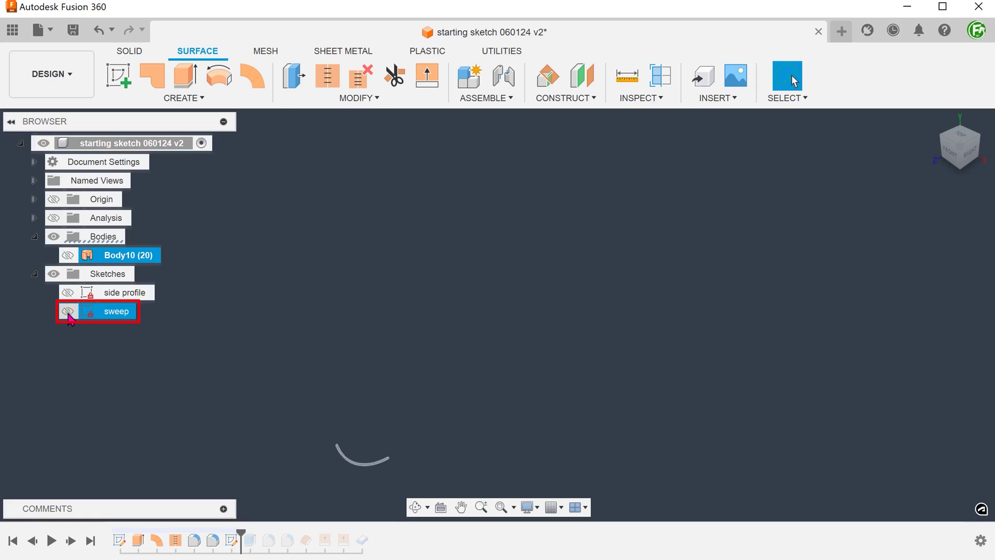
pyautogui.click(68, 312)
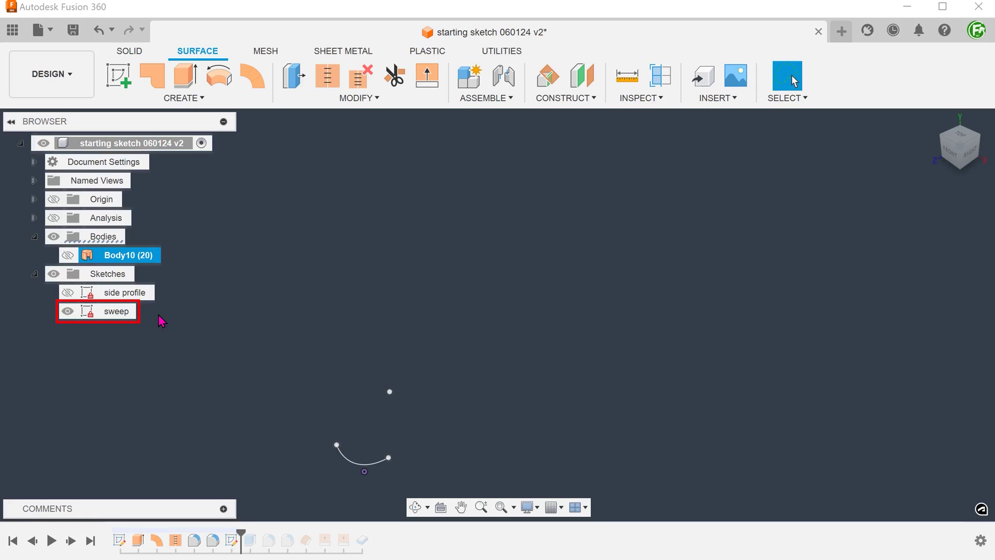
pyautogui.click(67, 255)
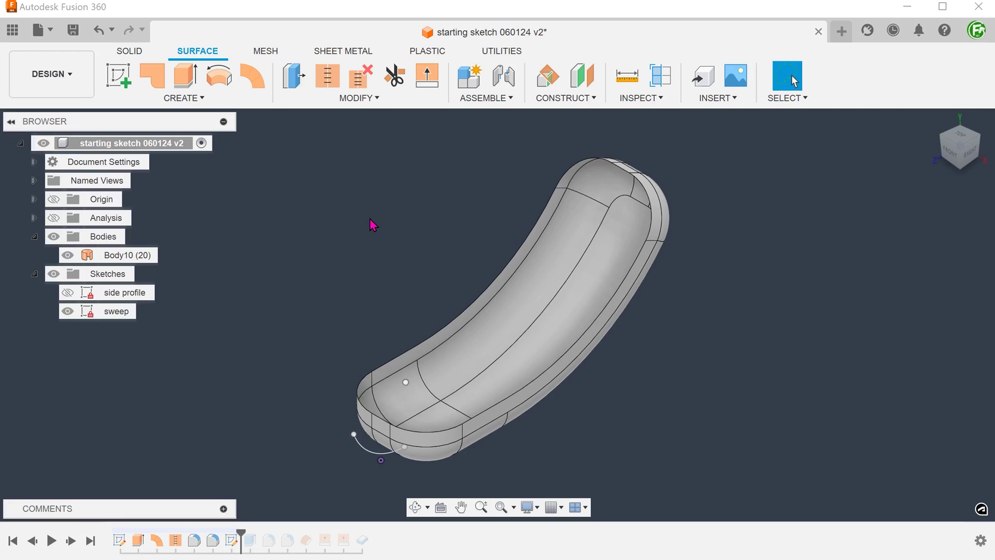
# Examine the edges around the surface body's bottom faces that meet the sweep sketch's arc
pyautogui.keyDown('shift'); pyautogui.moveTo(371, 224); pyautogui.dragTo(309, 431, button='middle'); pyautogui.keyUp('shift')
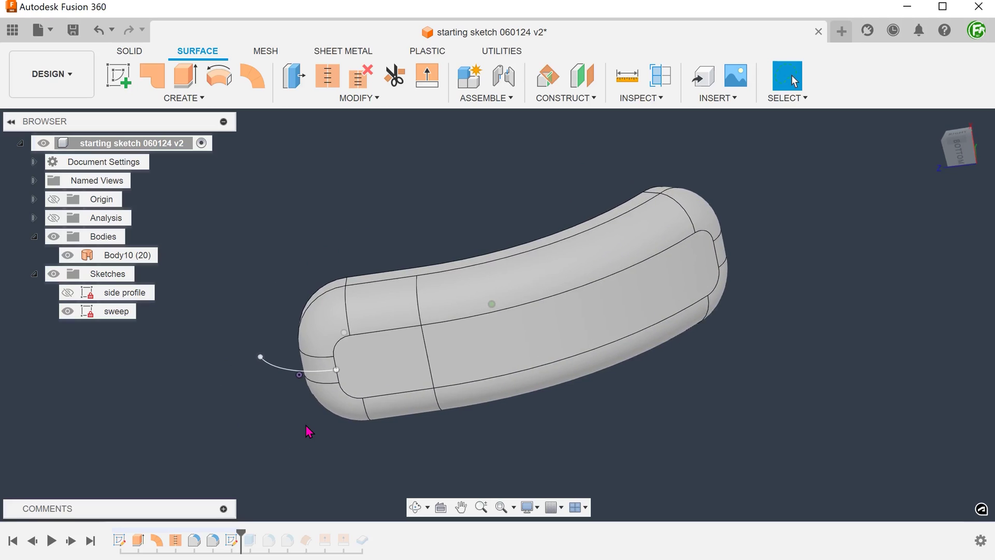
pyautogui.click(339, 346)
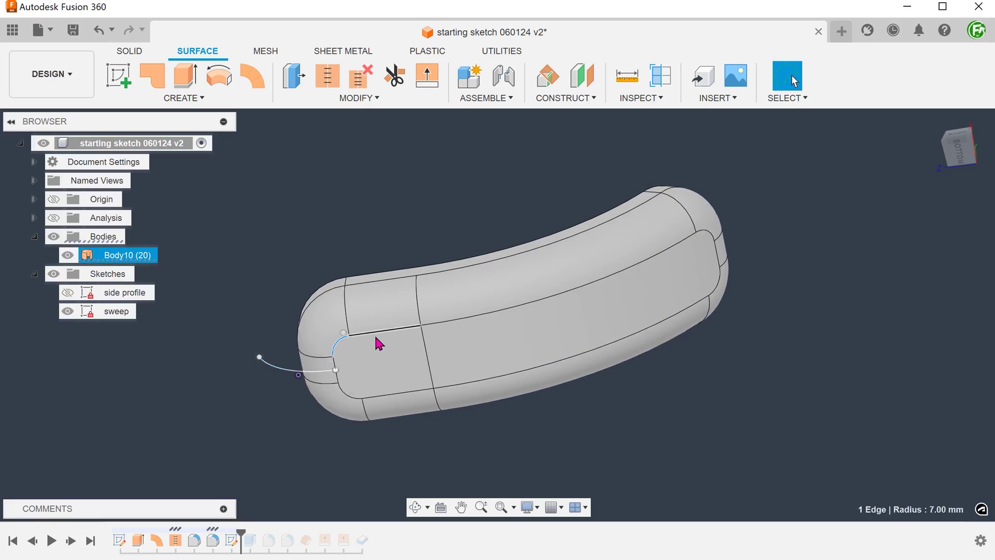
pyautogui.click(377, 336)
pyautogui.click(479, 317)
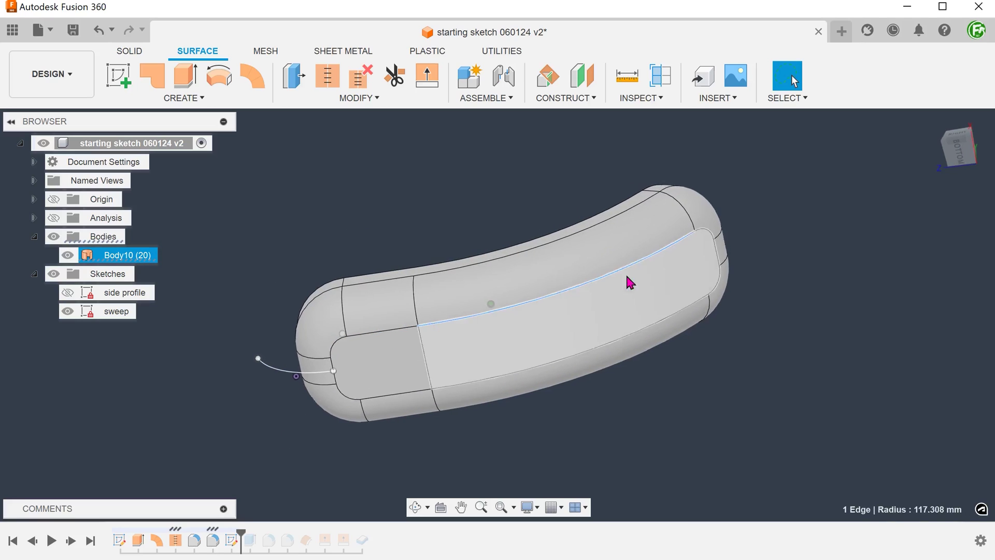
pyautogui.click(696, 225)
pyautogui.click(710, 242)
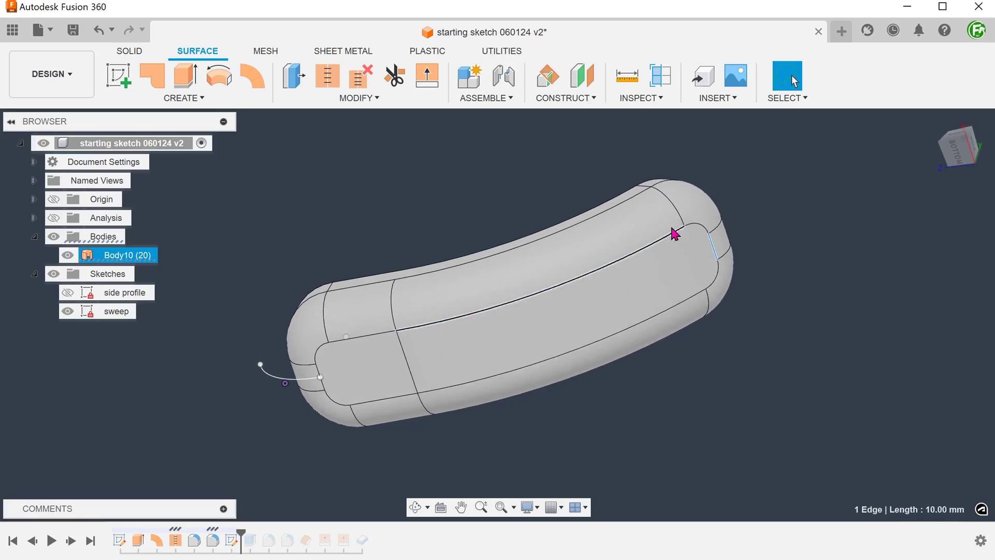
pyautogui.click(422, 181)
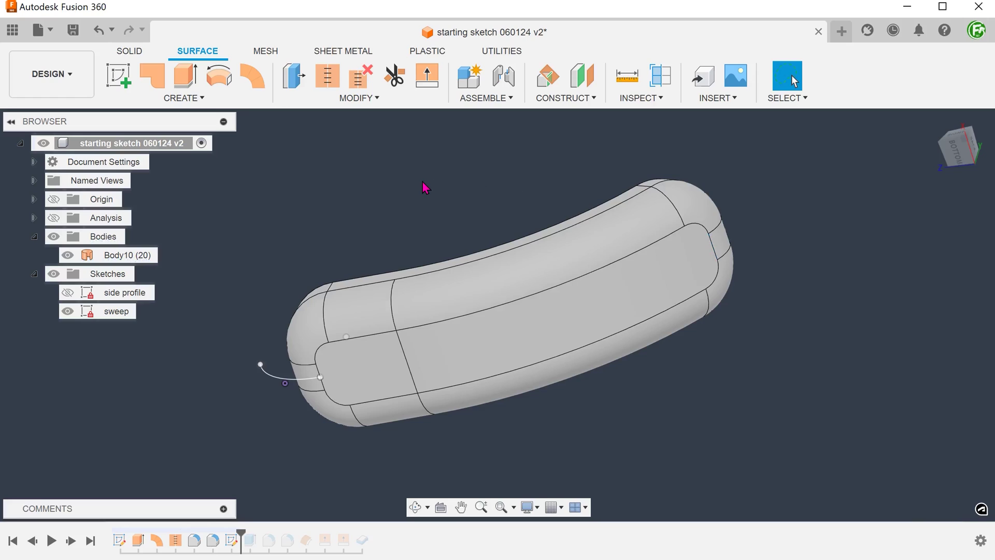
# Sweep the sketch arc along the chained bottom edge loop of the surface body, using Single Path, Perpendicular orientation and New Body
pyautogui.click(202, 99)
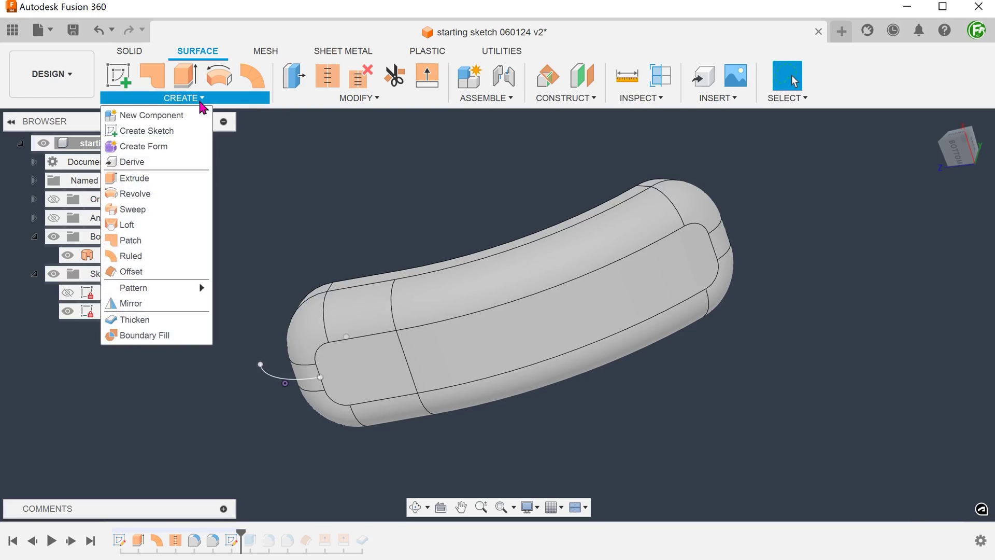
pyautogui.click(178, 209)
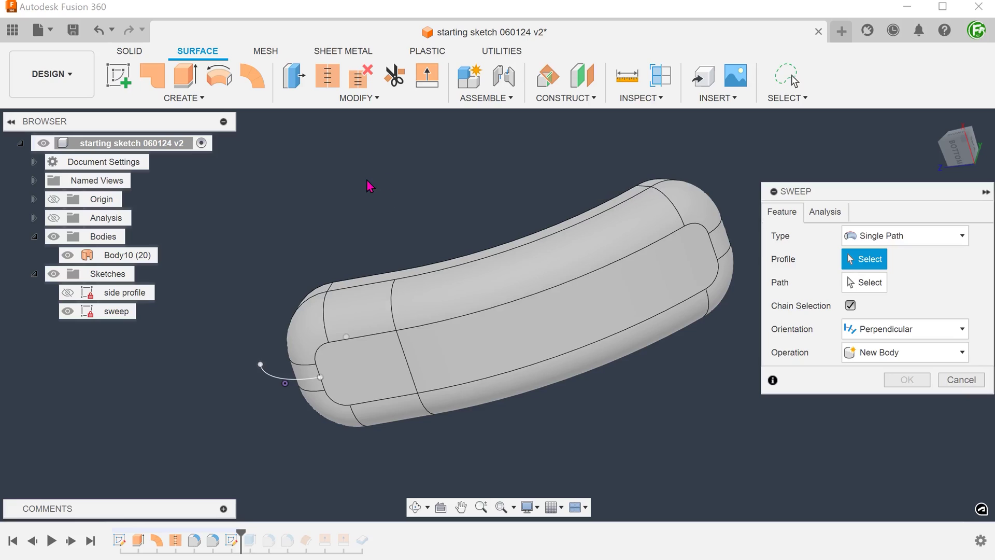
pyautogui.click(264, 371)
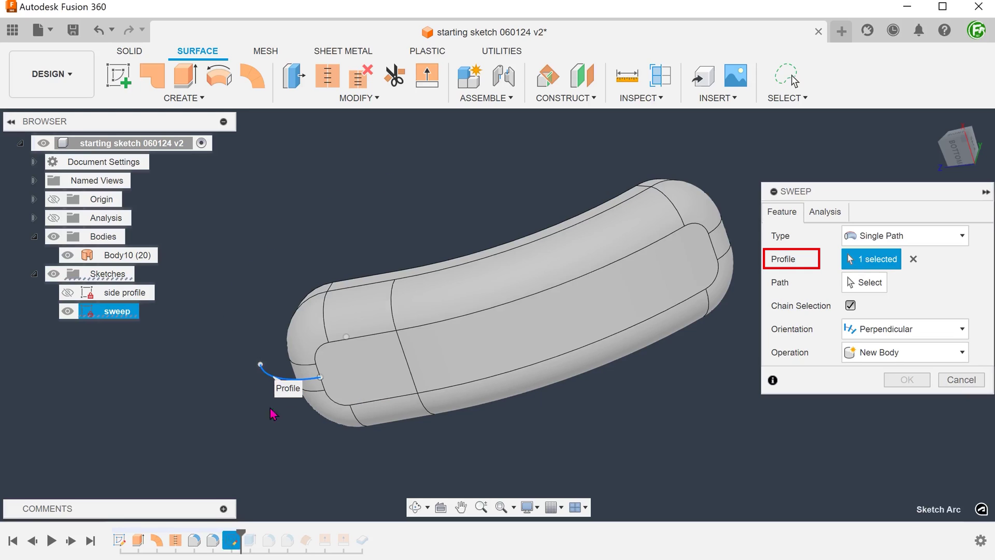
pyautogui.keyDown('shift'); pyautogui.moveTo(627, 438); pyautogui.dragTo(654, 418, button='middle'); pyautogui.keyUp('shift')
pyautogui.click(868, 285)
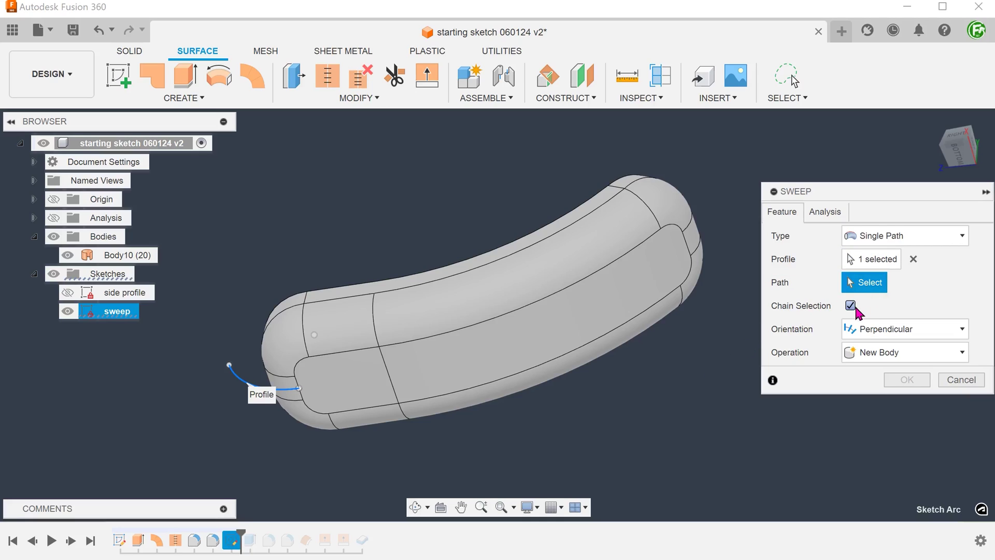
pyautogui.scroll(2, 286, 478)
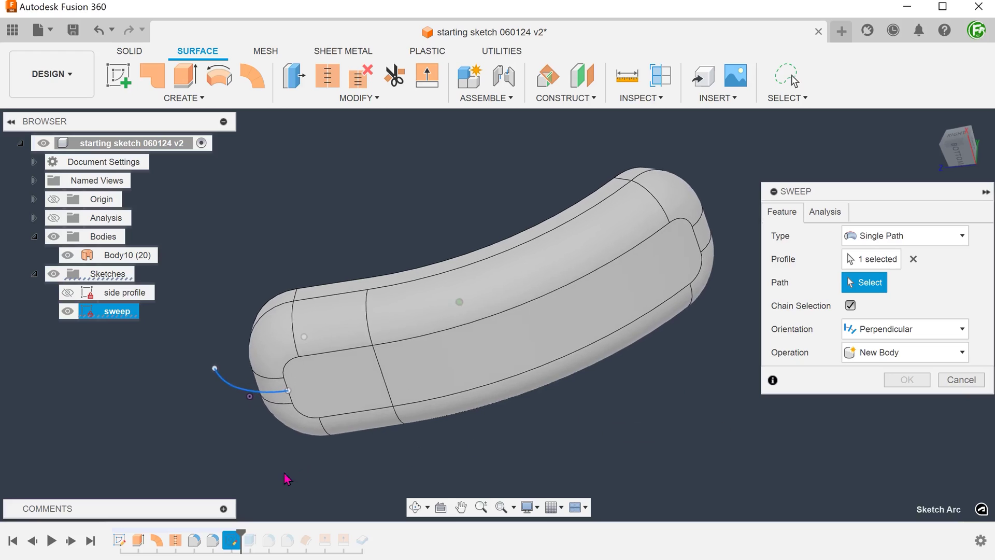
pyautogui.click(259, 358)
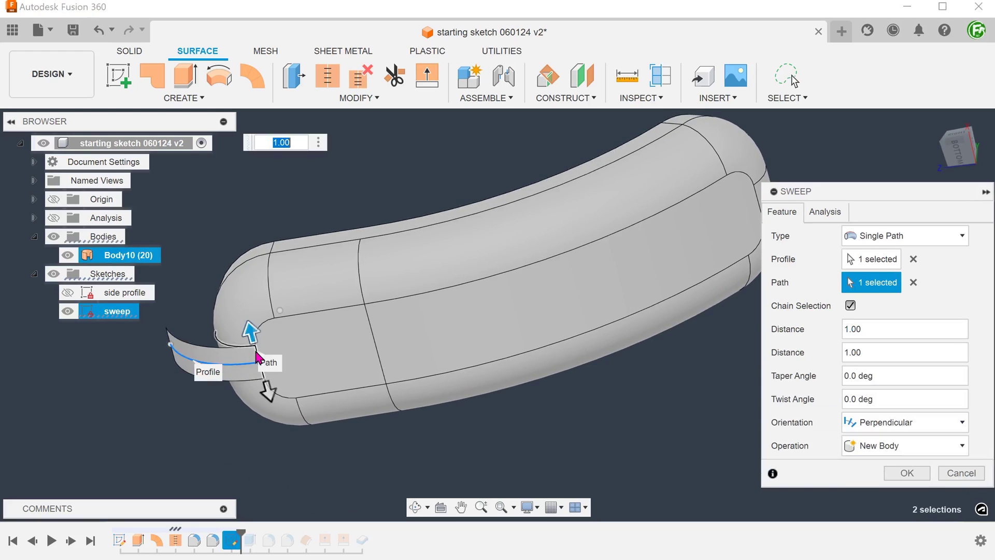
pyautogui.keyDown('shift'); pyautogui.moveTo(424, 300); pyautogui.dragTo(303, 426, button='middle'); pyautogui.keyUp('shift')
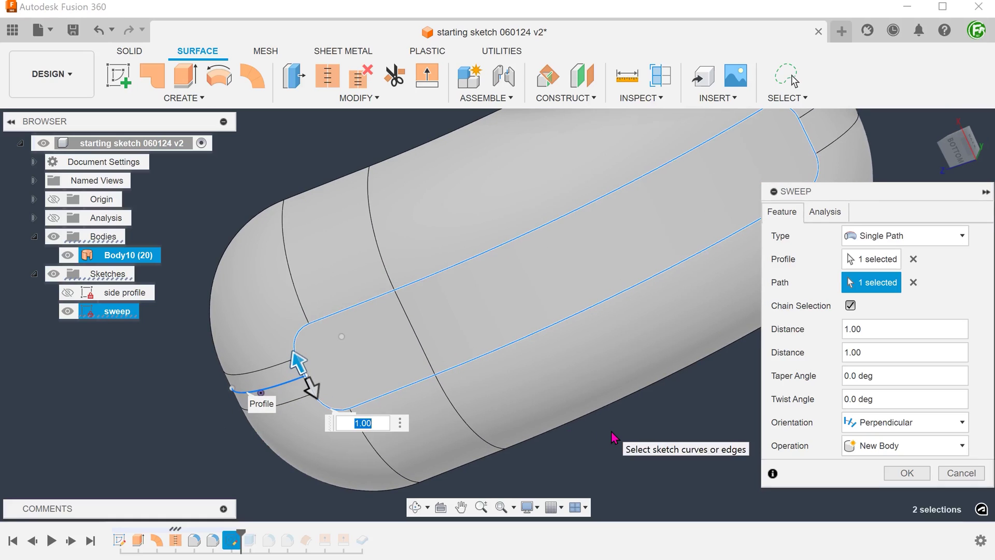
pyautogui.click(905, 472)
# Hide the original filleted surface body and inspect the swept surface on its own
pyautogui.moveTo(831, 437)
pyautogui.keyDown('shift'); pyautogui.mouseDown(button='middle')
pyautogui.moveTo(791, 417)
pyautogui.moveTo(644, 431)
pyautogui.moveTo(259, 280)
pyautogui.moveTo(262, 250)
pyautogui.mouseUp(button='middle'); pyautogui.keyUp('shift')
pyautogui.click(65, 258)
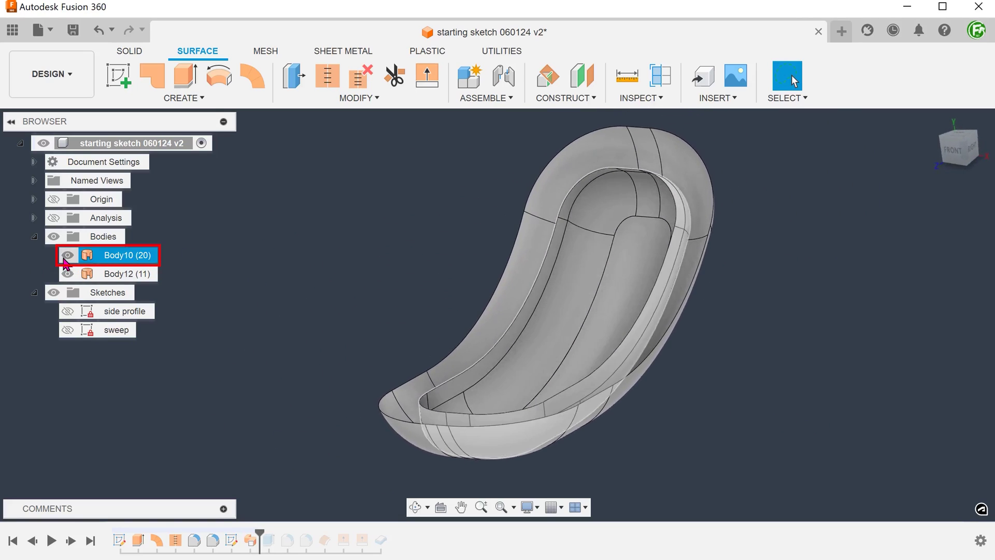
pyautogui.keyDown('shift'); pyautogui.moveTo(327, 234); pyautogui.dragTo(706, 123, button='middle'); pyautogui.keyUp('shift')
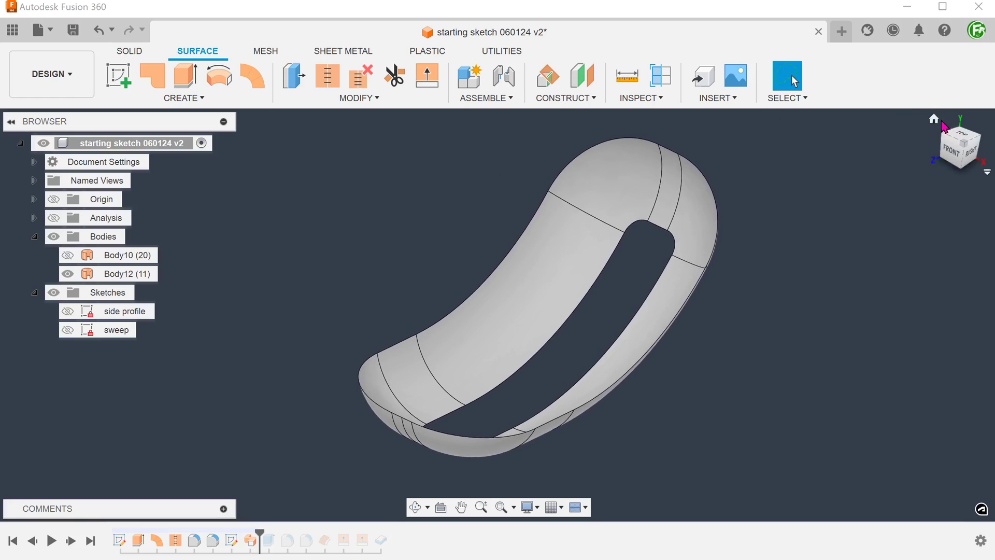
pyautogui.click(933, 118)
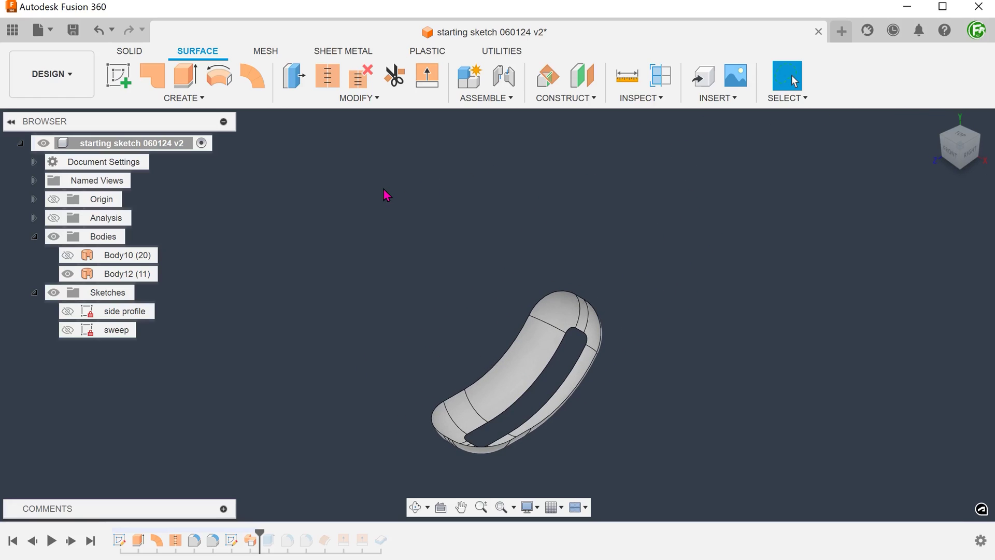